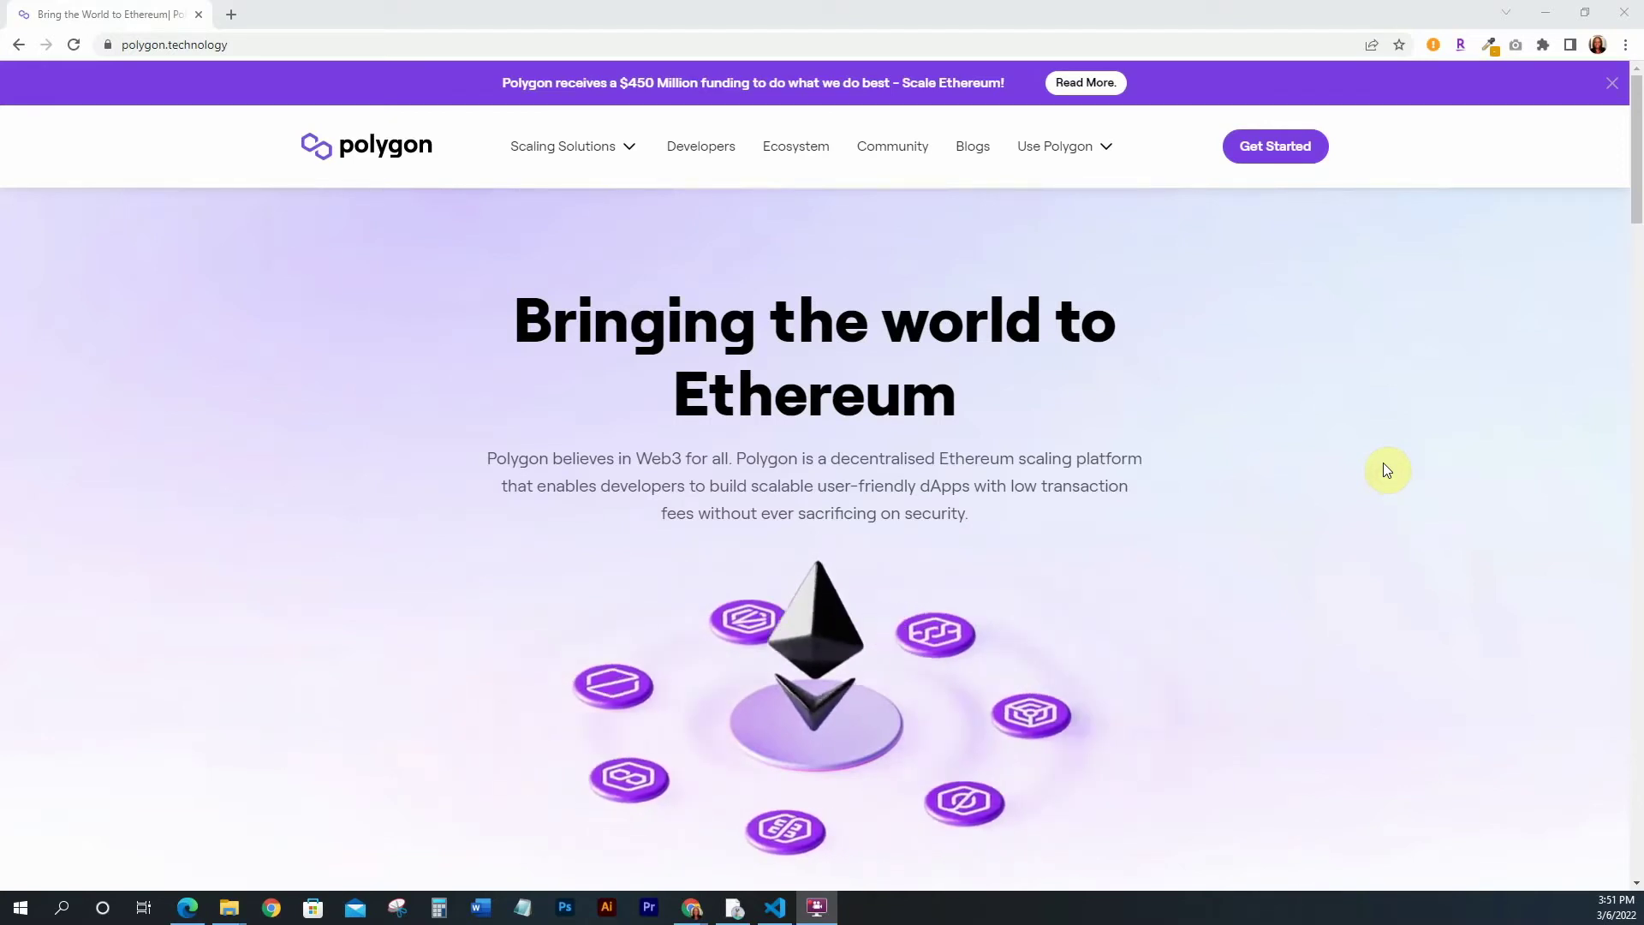
# Open the PoS Bridge from the Polygon apps list and sign the MetaMask login request
pyautogui.click(1075, 151)
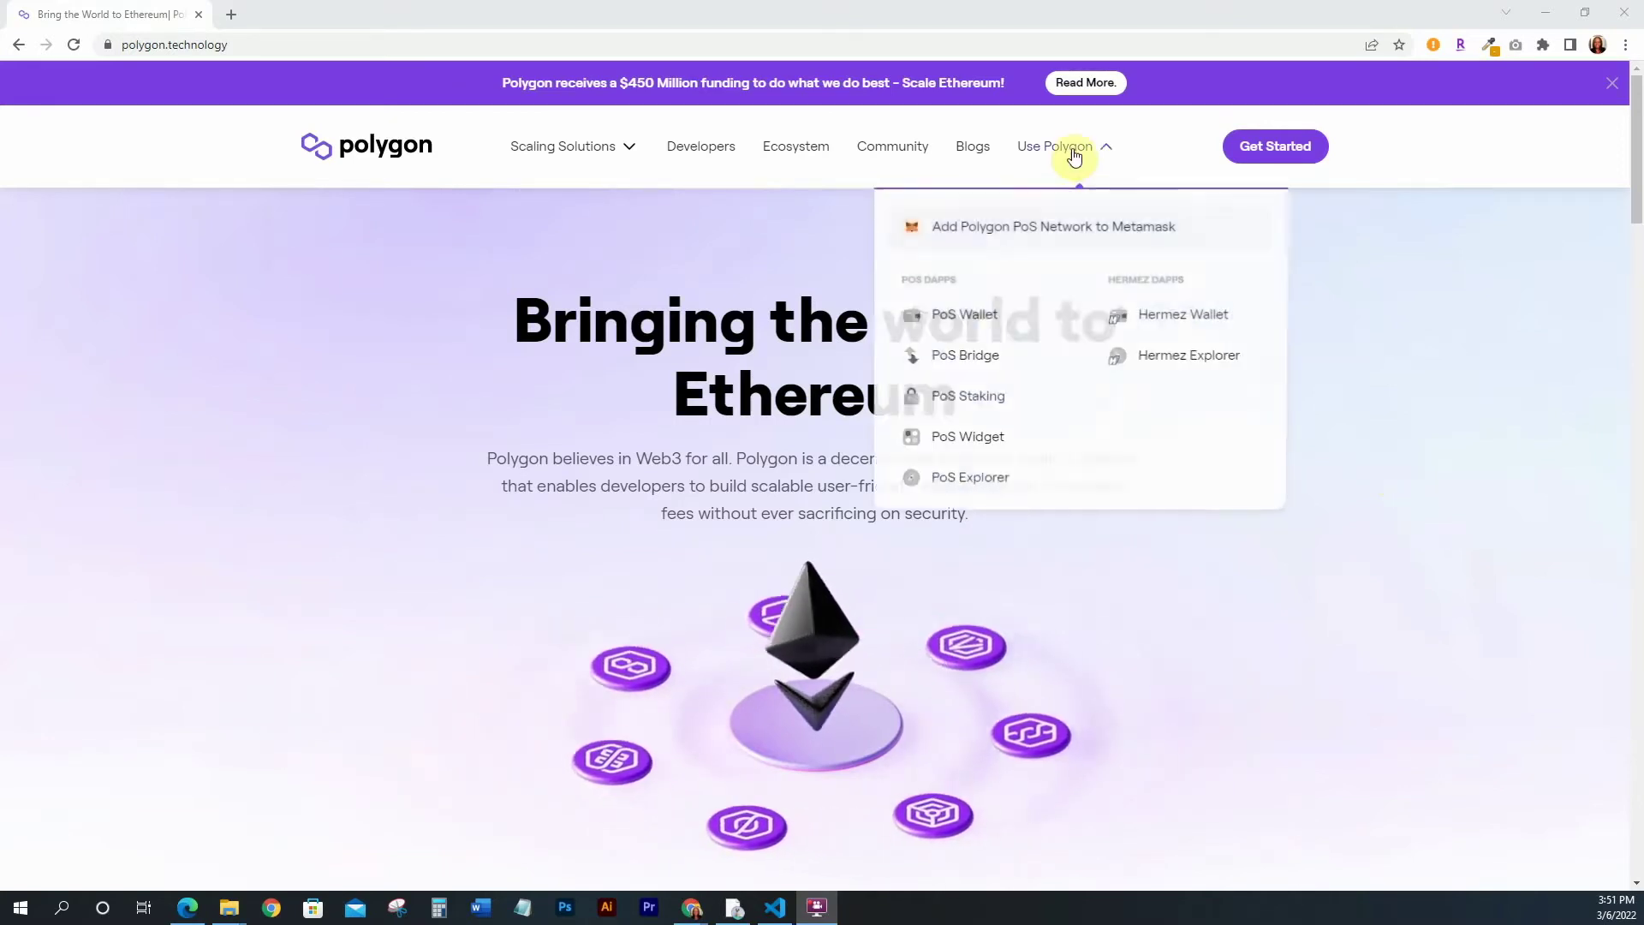
pyautogui.click(963, 358)
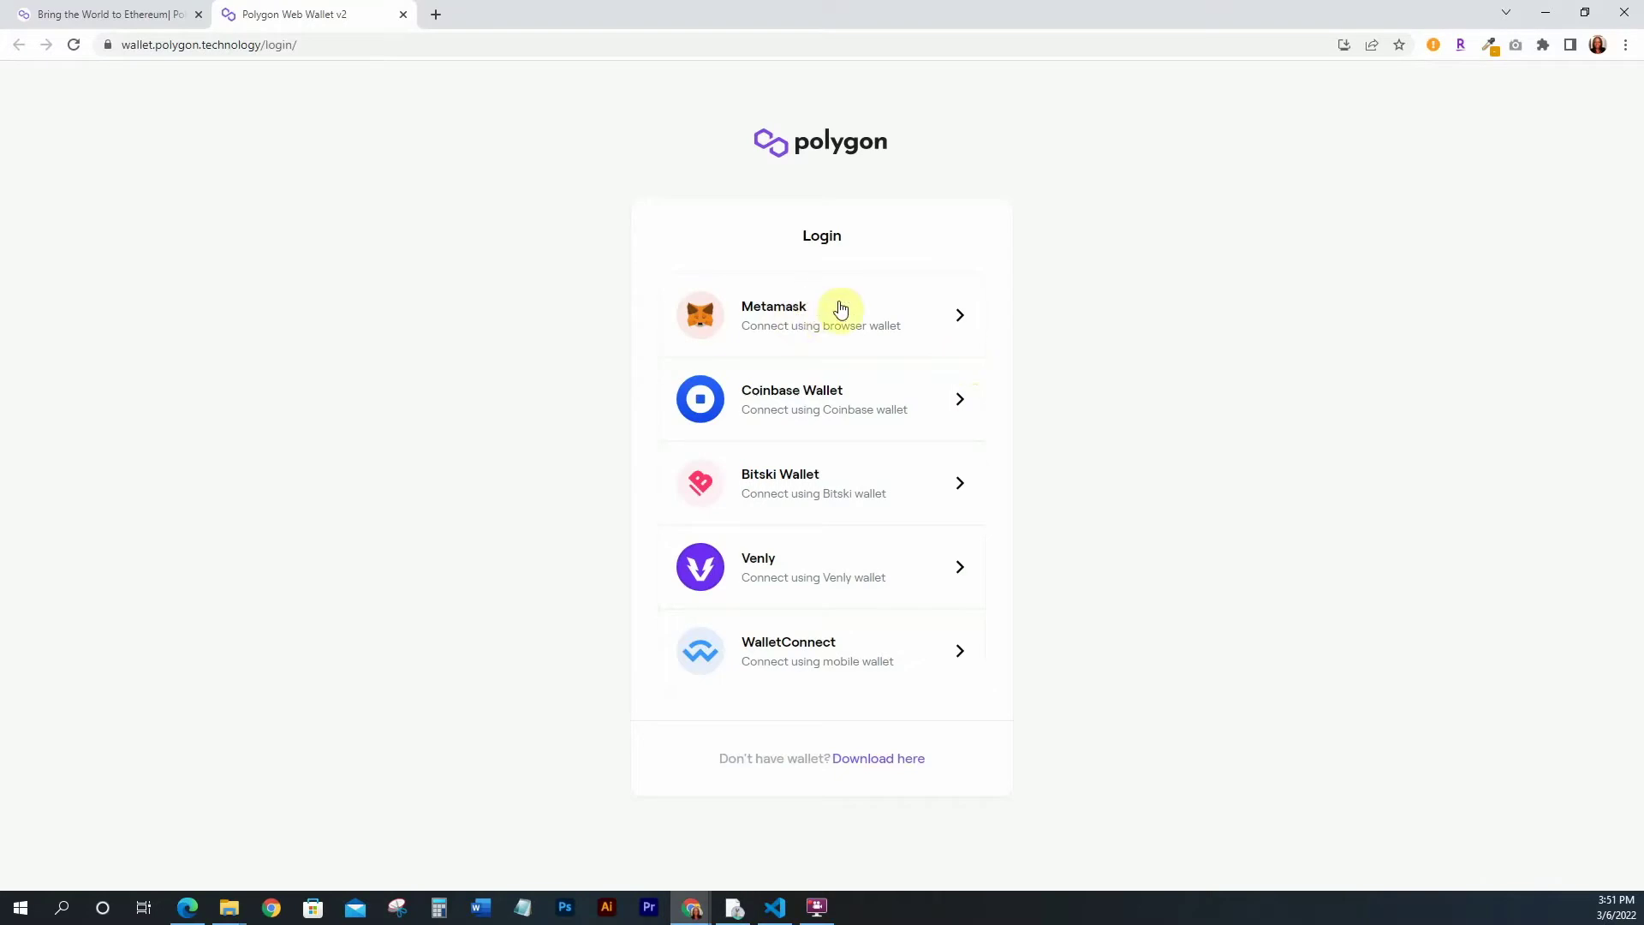
pyautogui.click(788, 316)
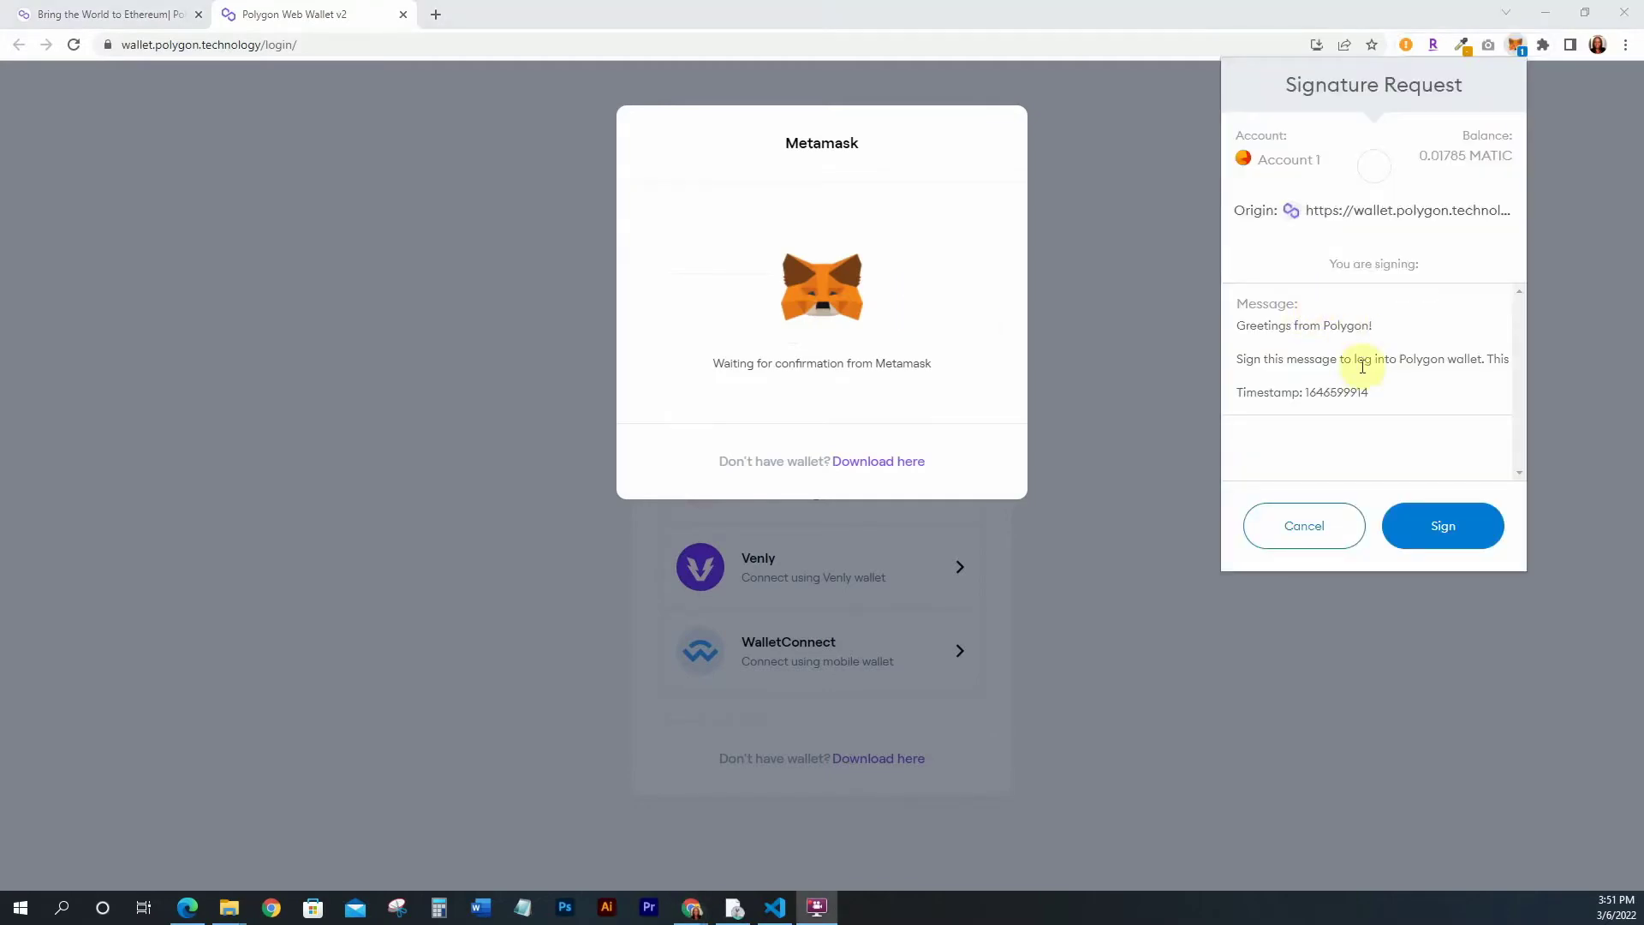
pyautogui.click(1431, 526)
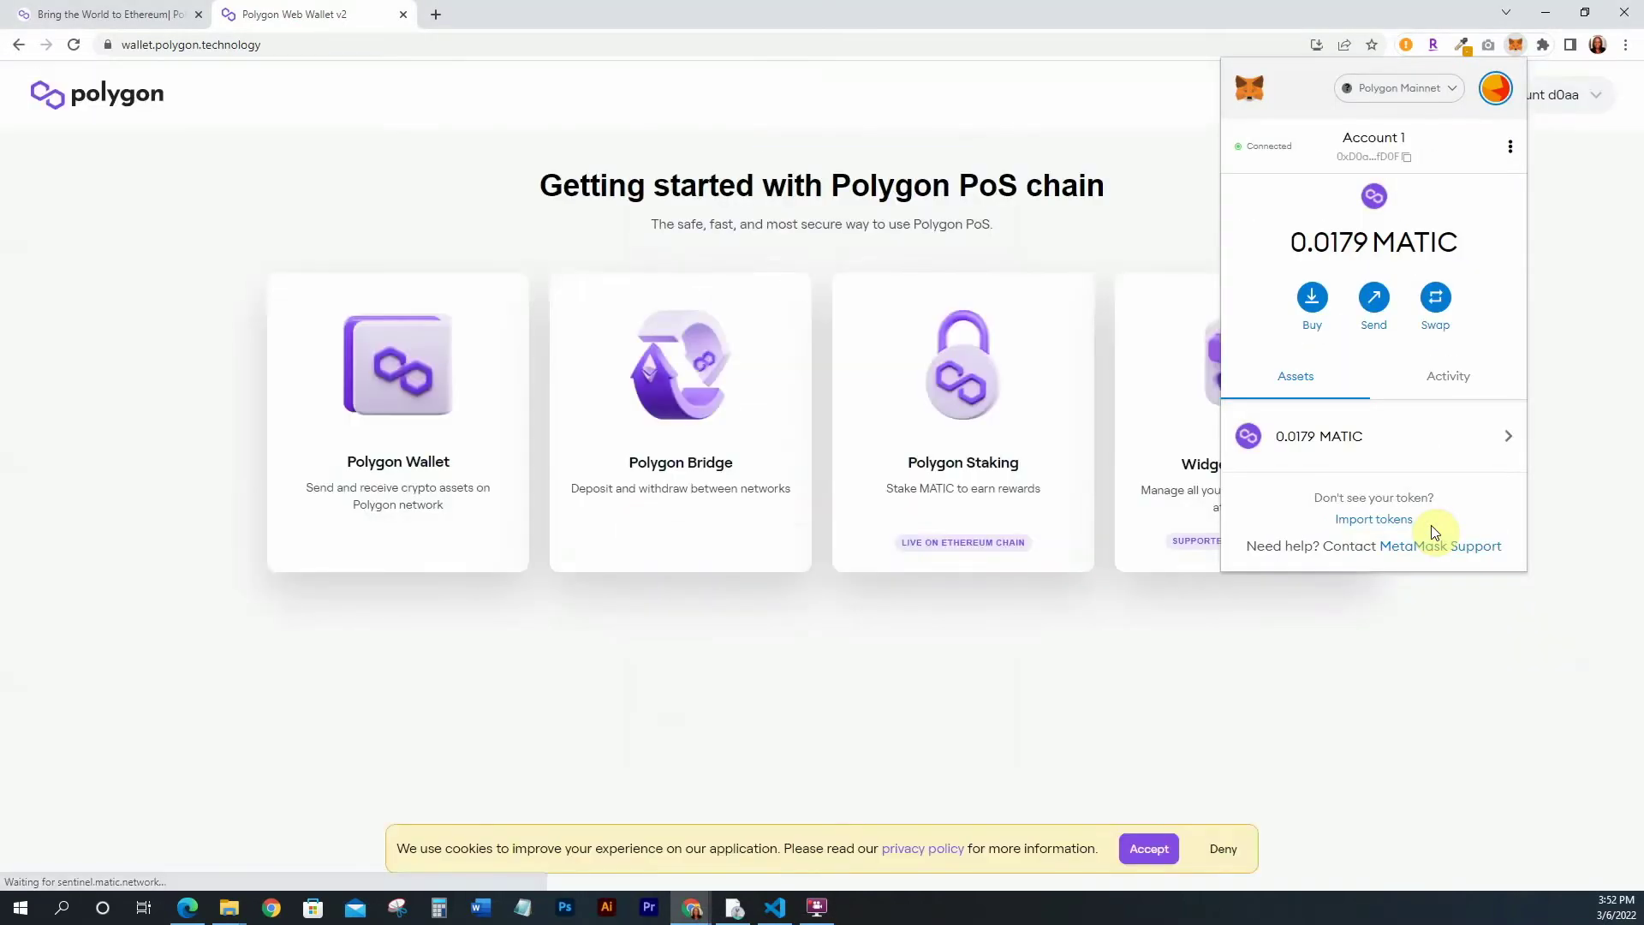
pyautogui.click(1142, 144)
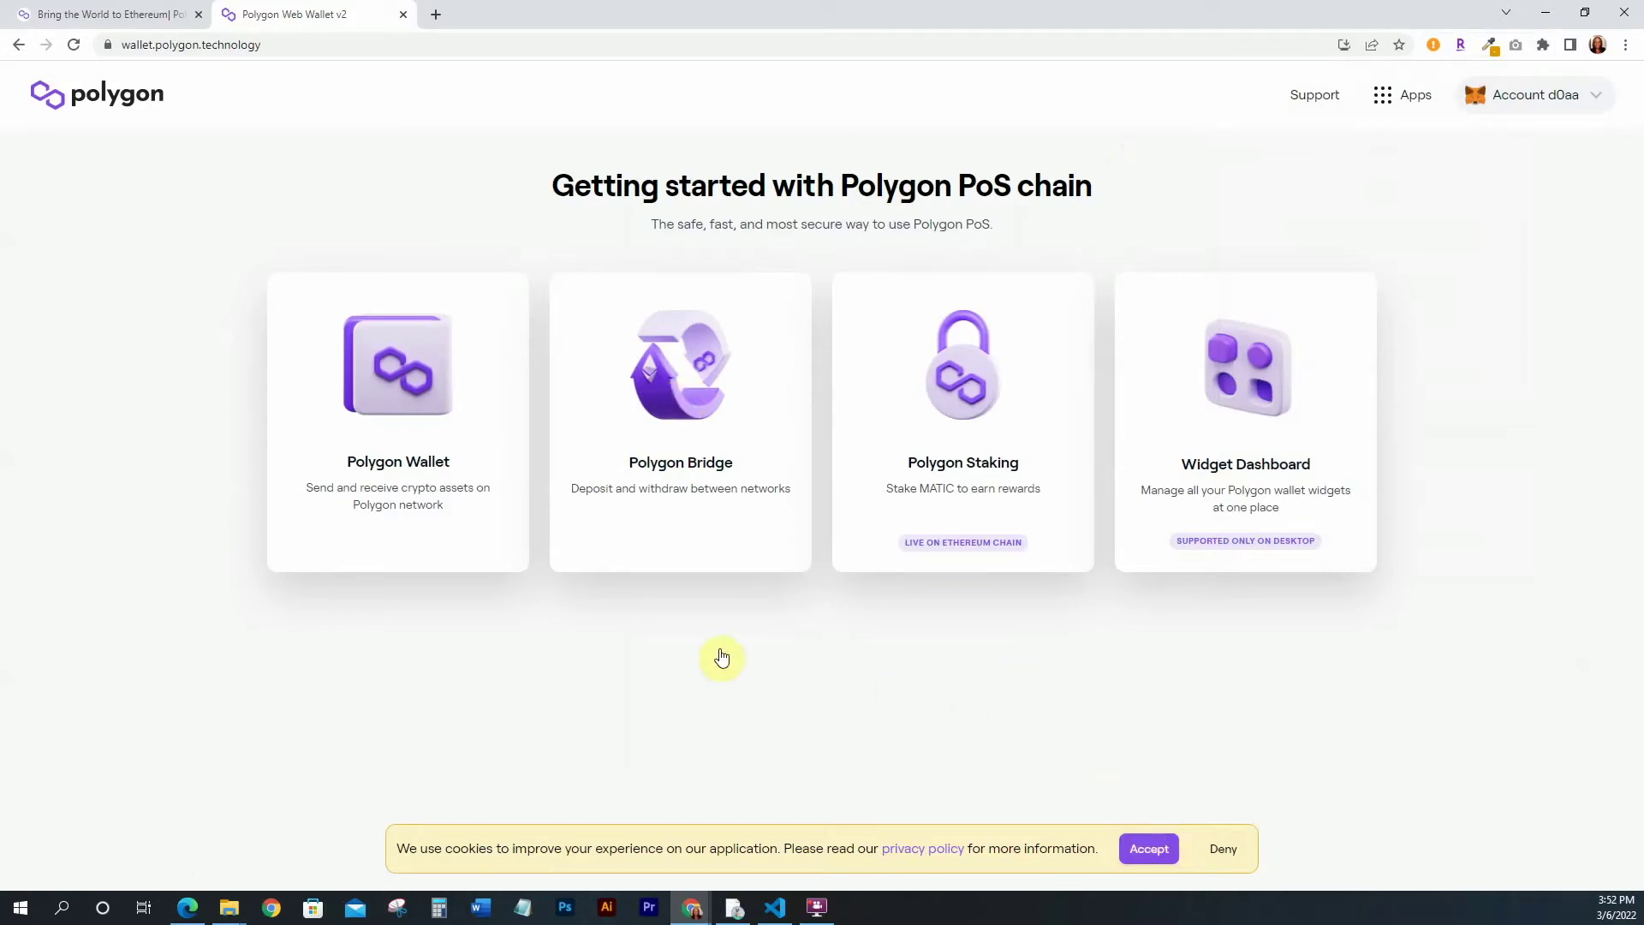
# Open the Polygon Bridge card and accept the cookie notice
pyautogui.click(673, 467)
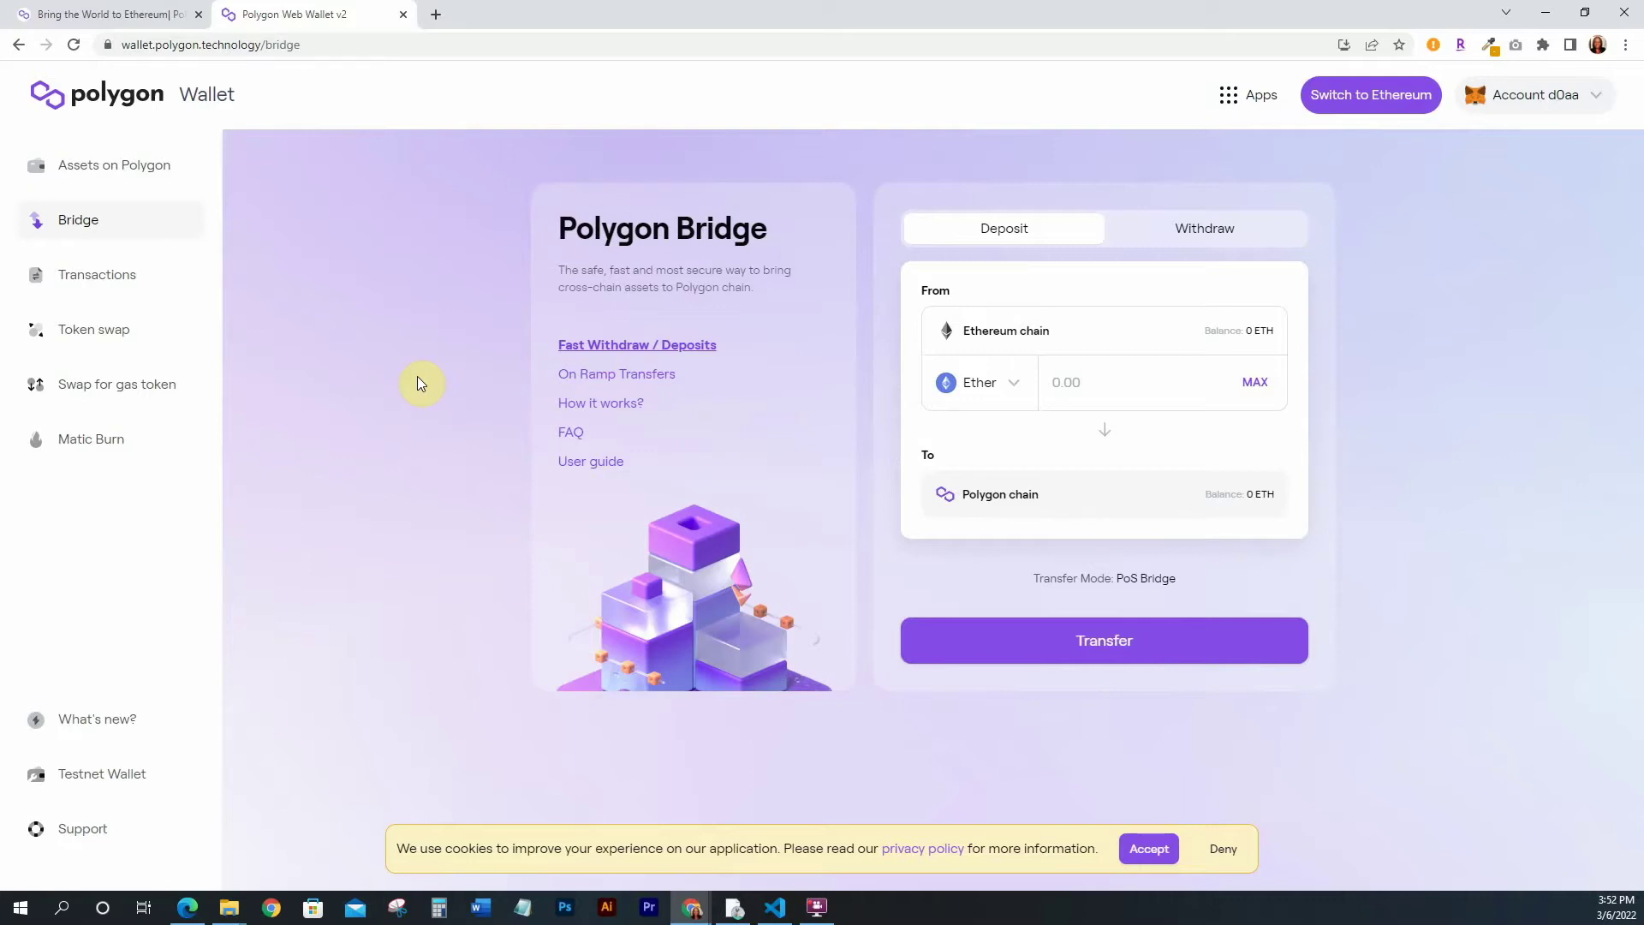
pyautogui.click(1148, 847)
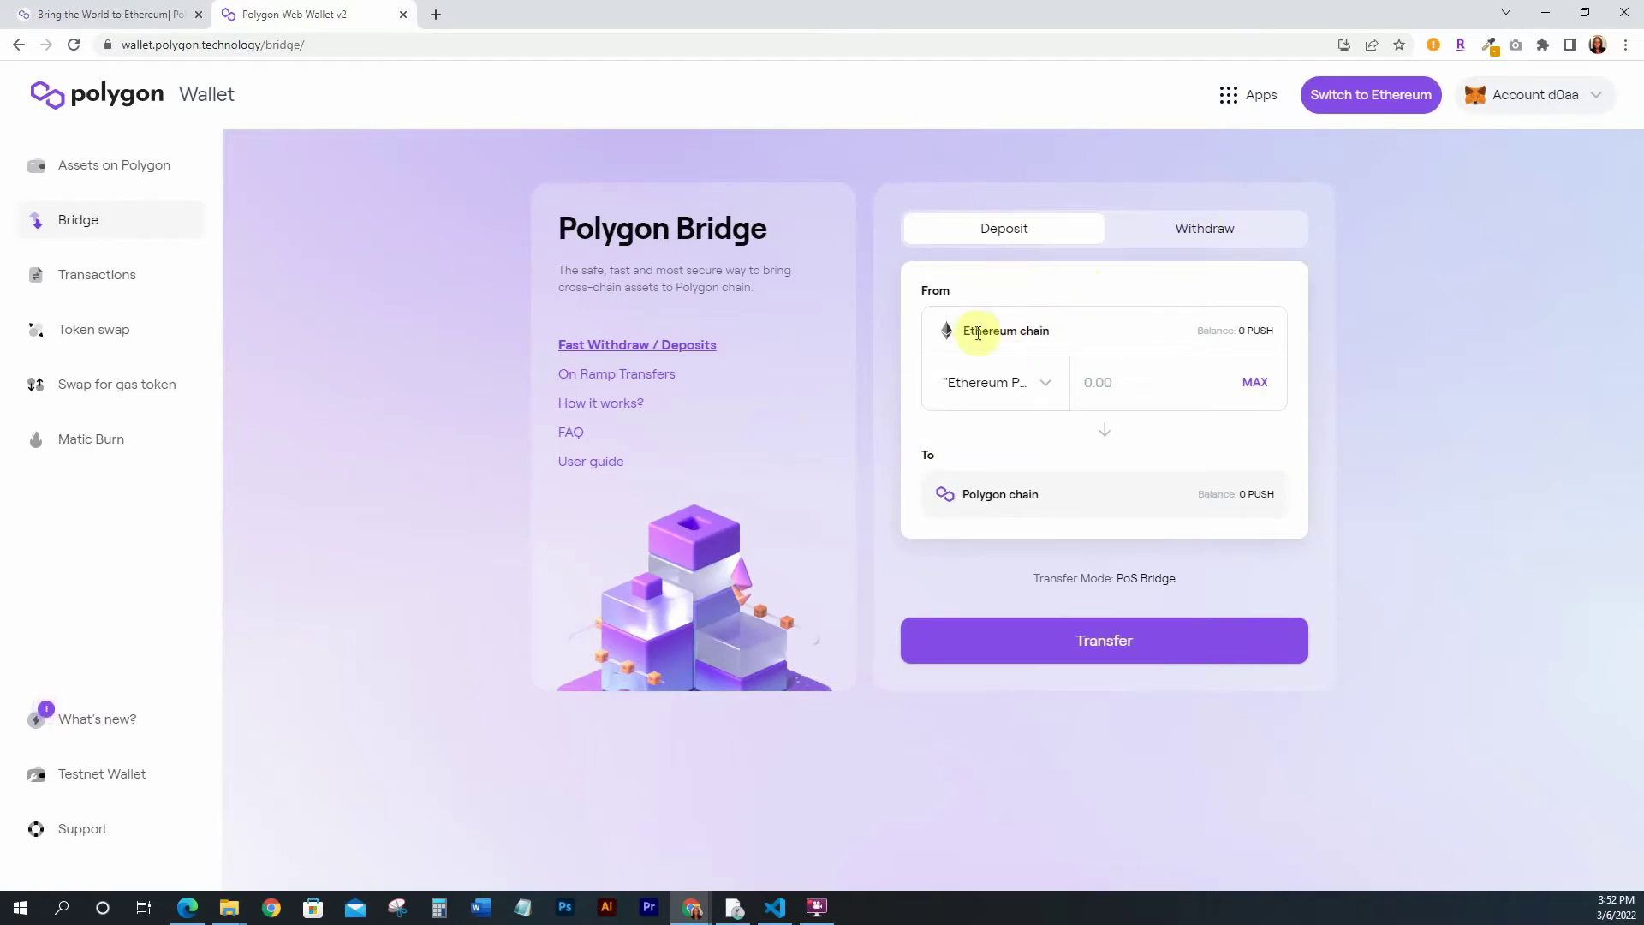
# Scroll through the deposit form's Ethereum token list, then close it
pyautogui.click(1044, 383)
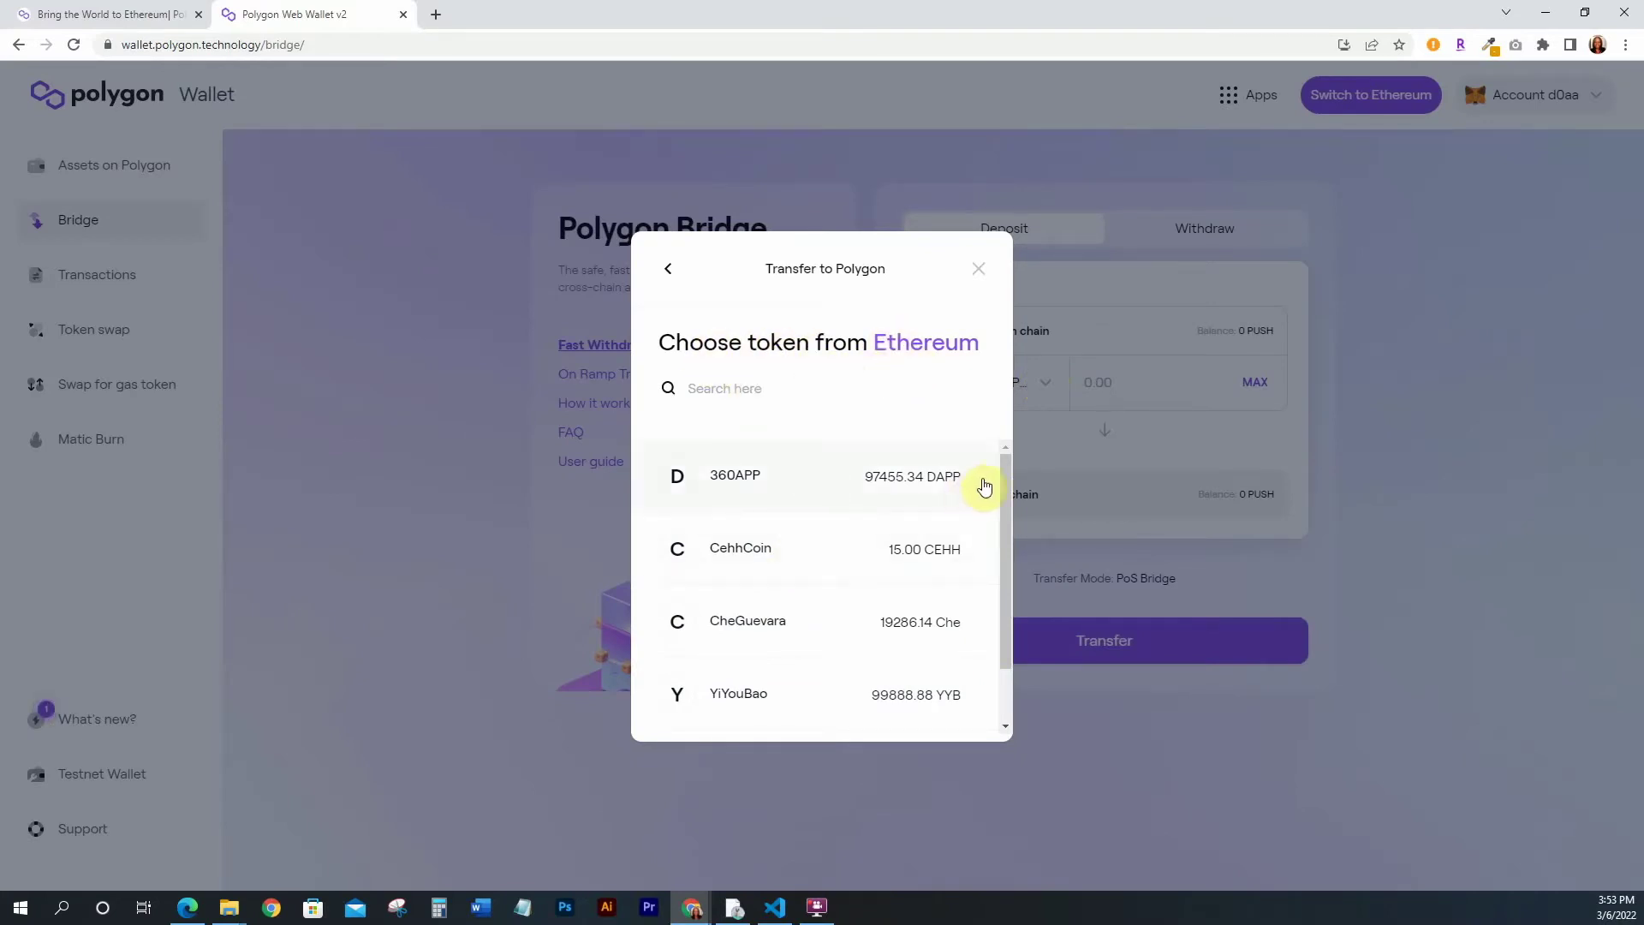
pyautogui.moveTo(1005, 470); pyautogui.dragTo(1005, 532)
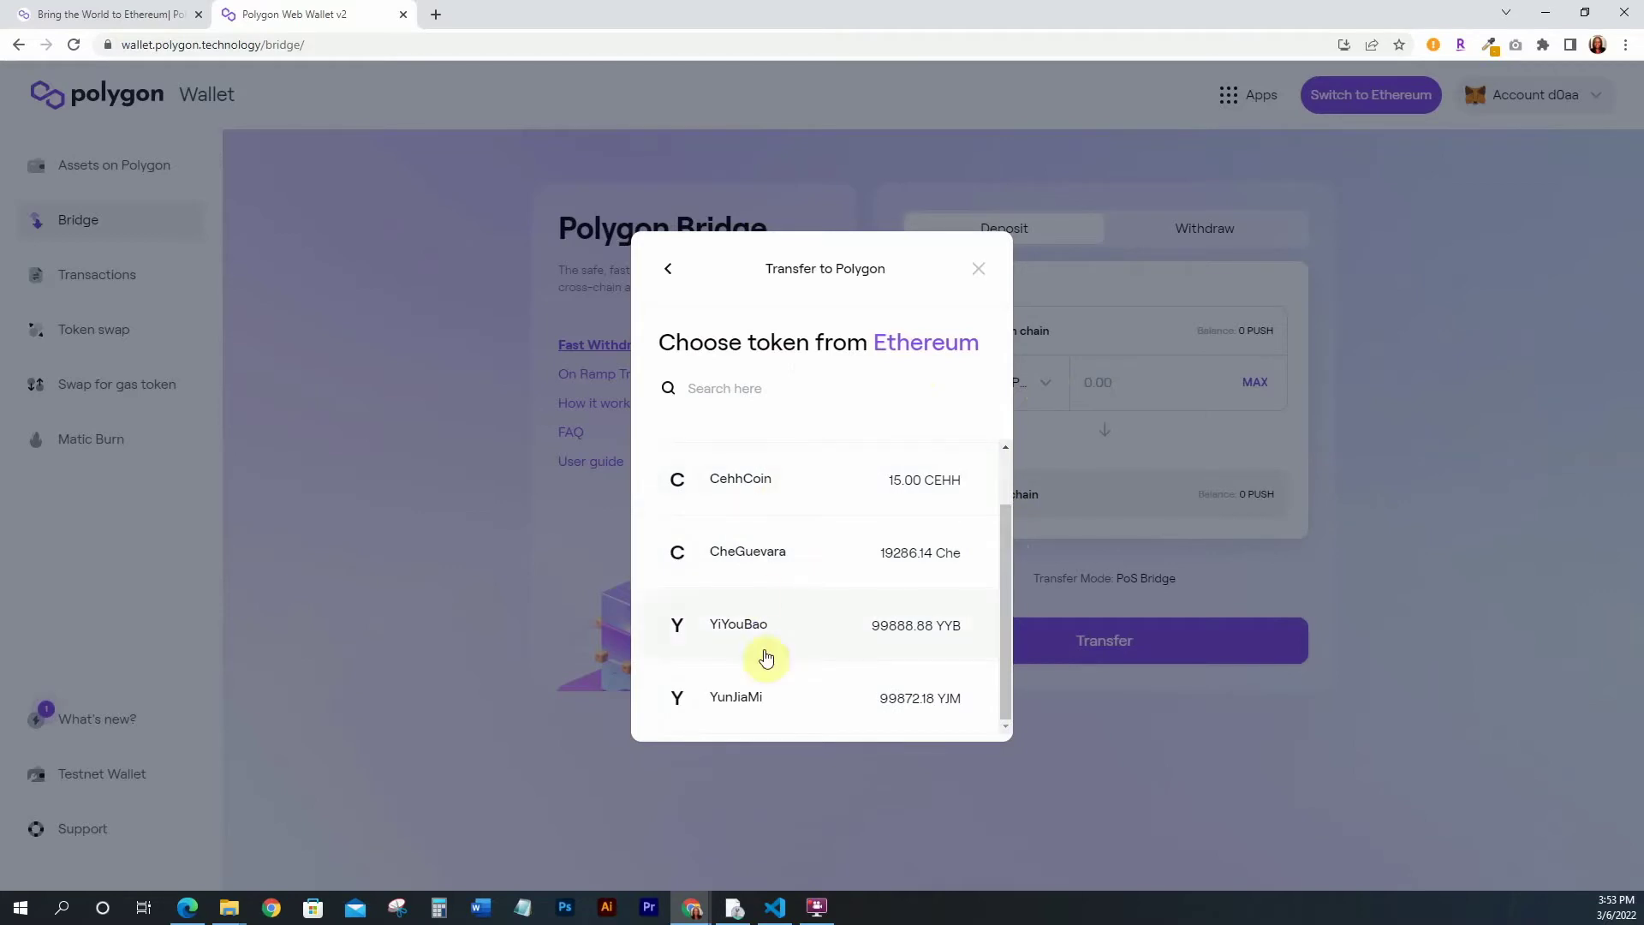
pyautogui.moveTo(1005, 569); pyautogui.dragTo(965, 385)
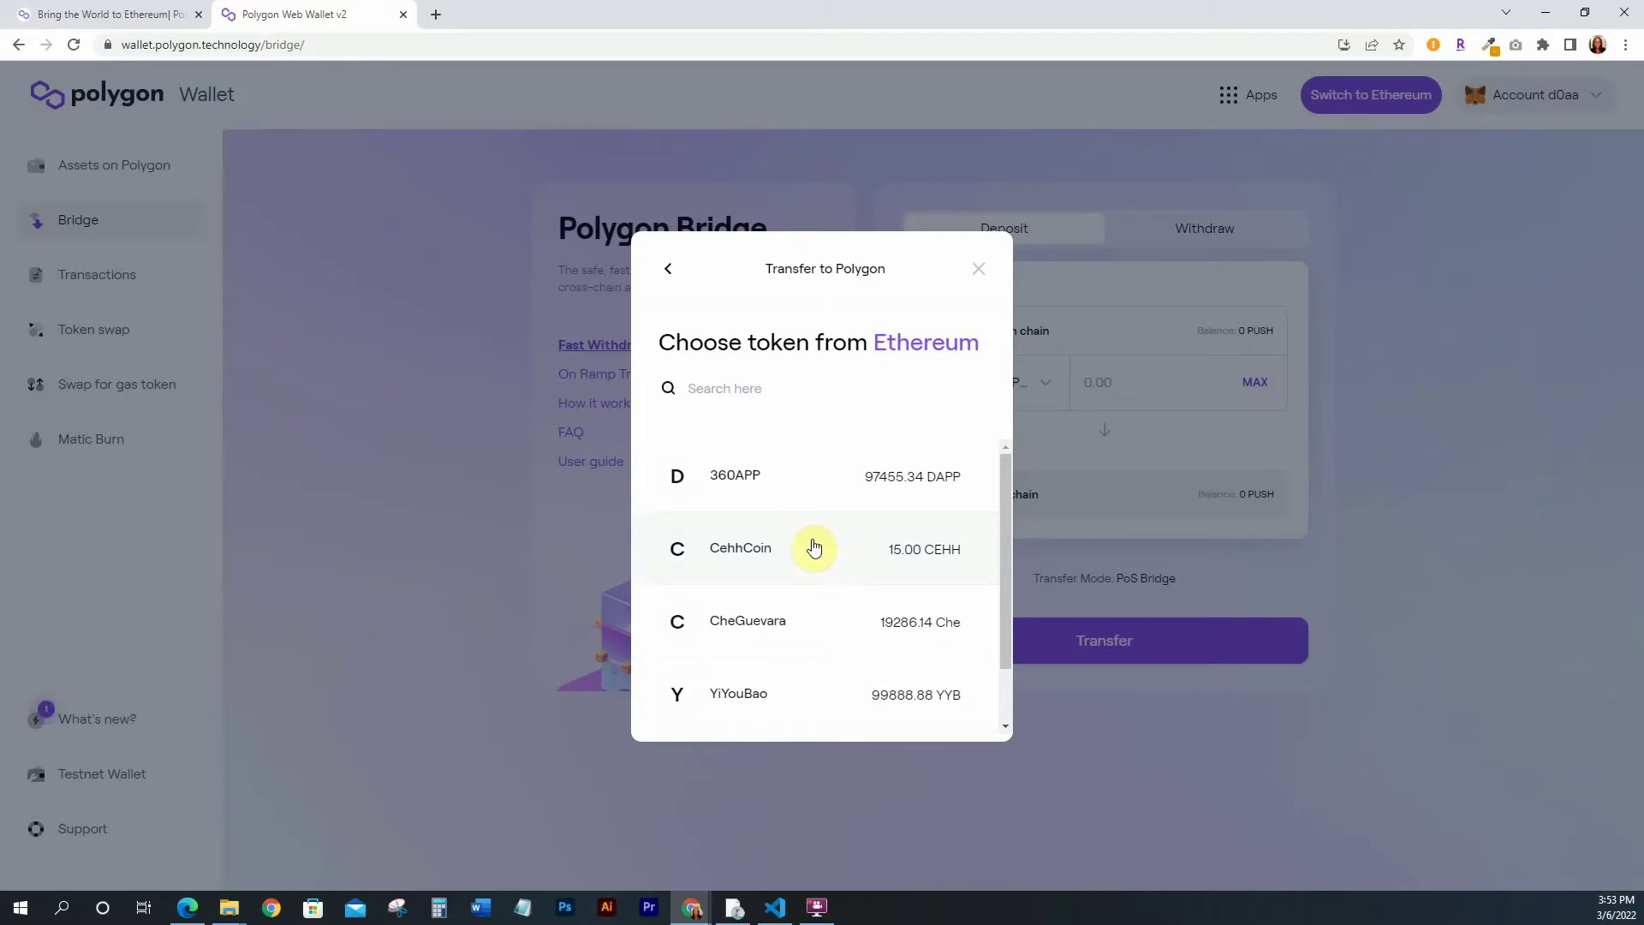
pyautogui.moveTo(1005, 463); pyautogui.dragTo(998, 551)
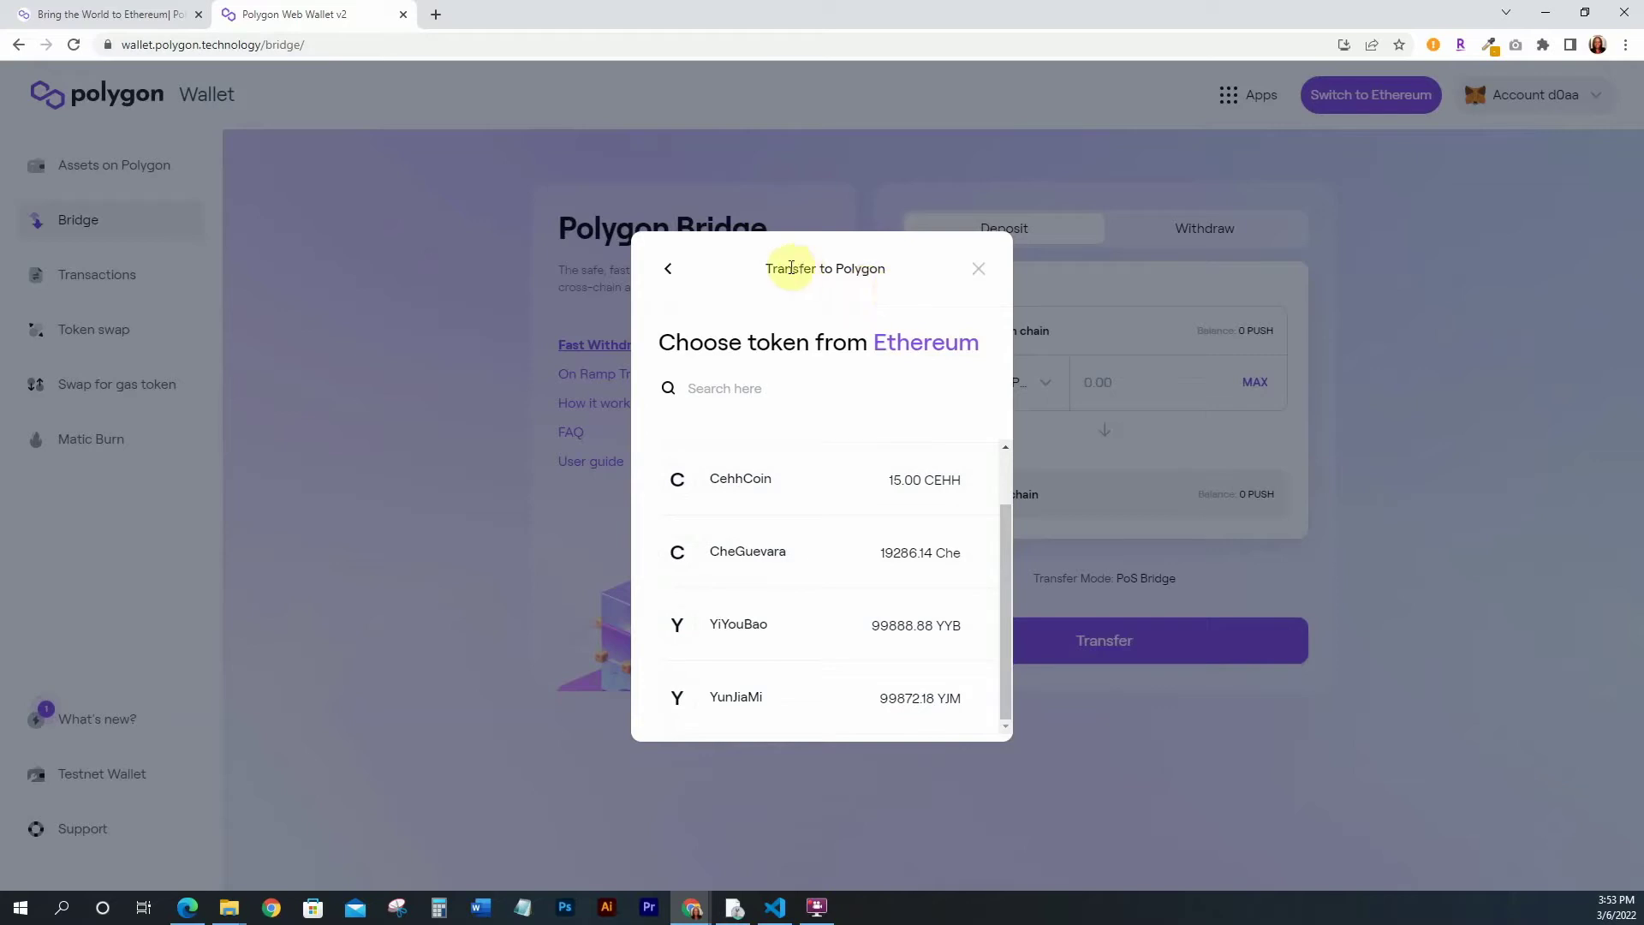
pyautogui.click(978, 270)
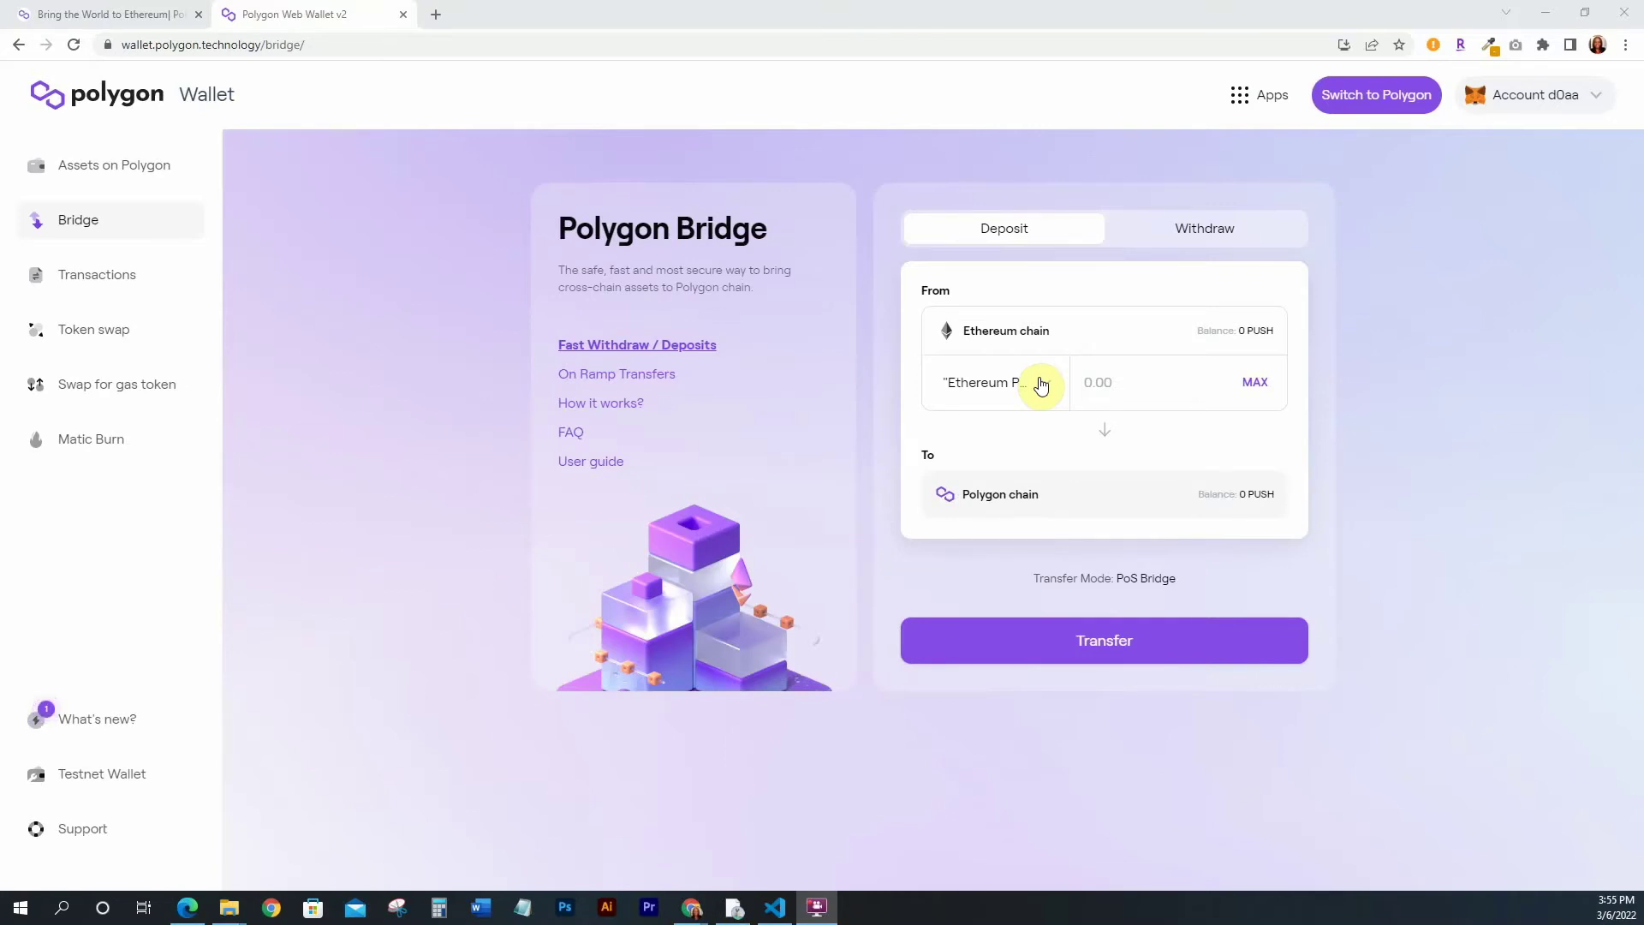
# Check the Withdraw direction's Polygon token list, then return the bridge to Deposit
pyautogui.click(1207, 230)
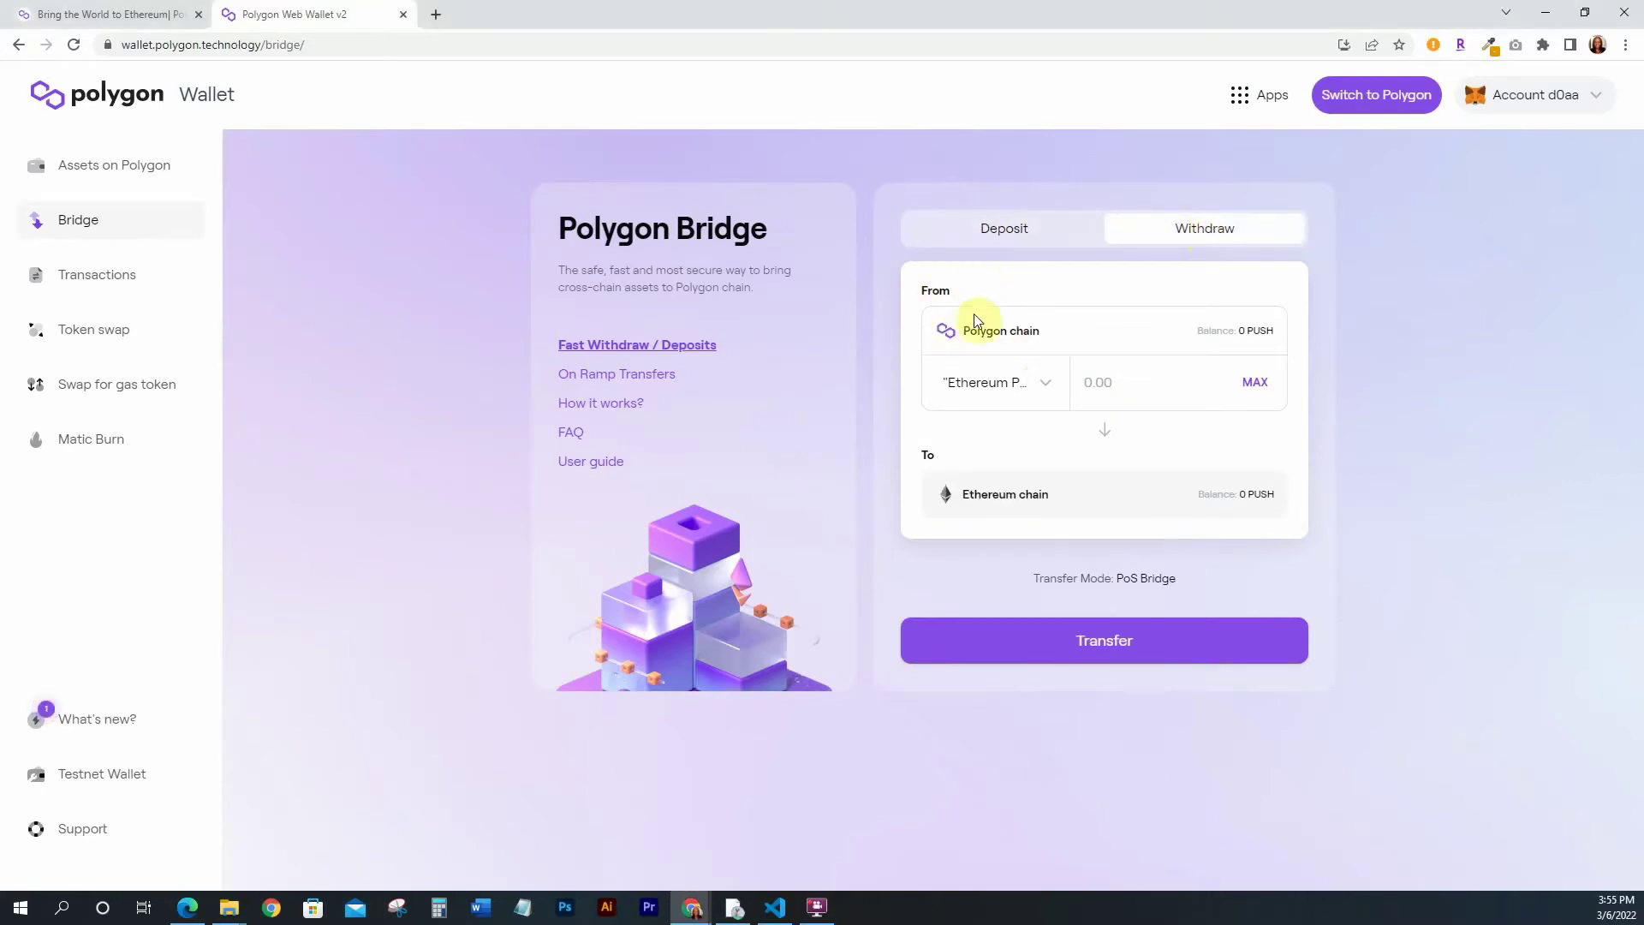
pyautogui.click(1043, 382)
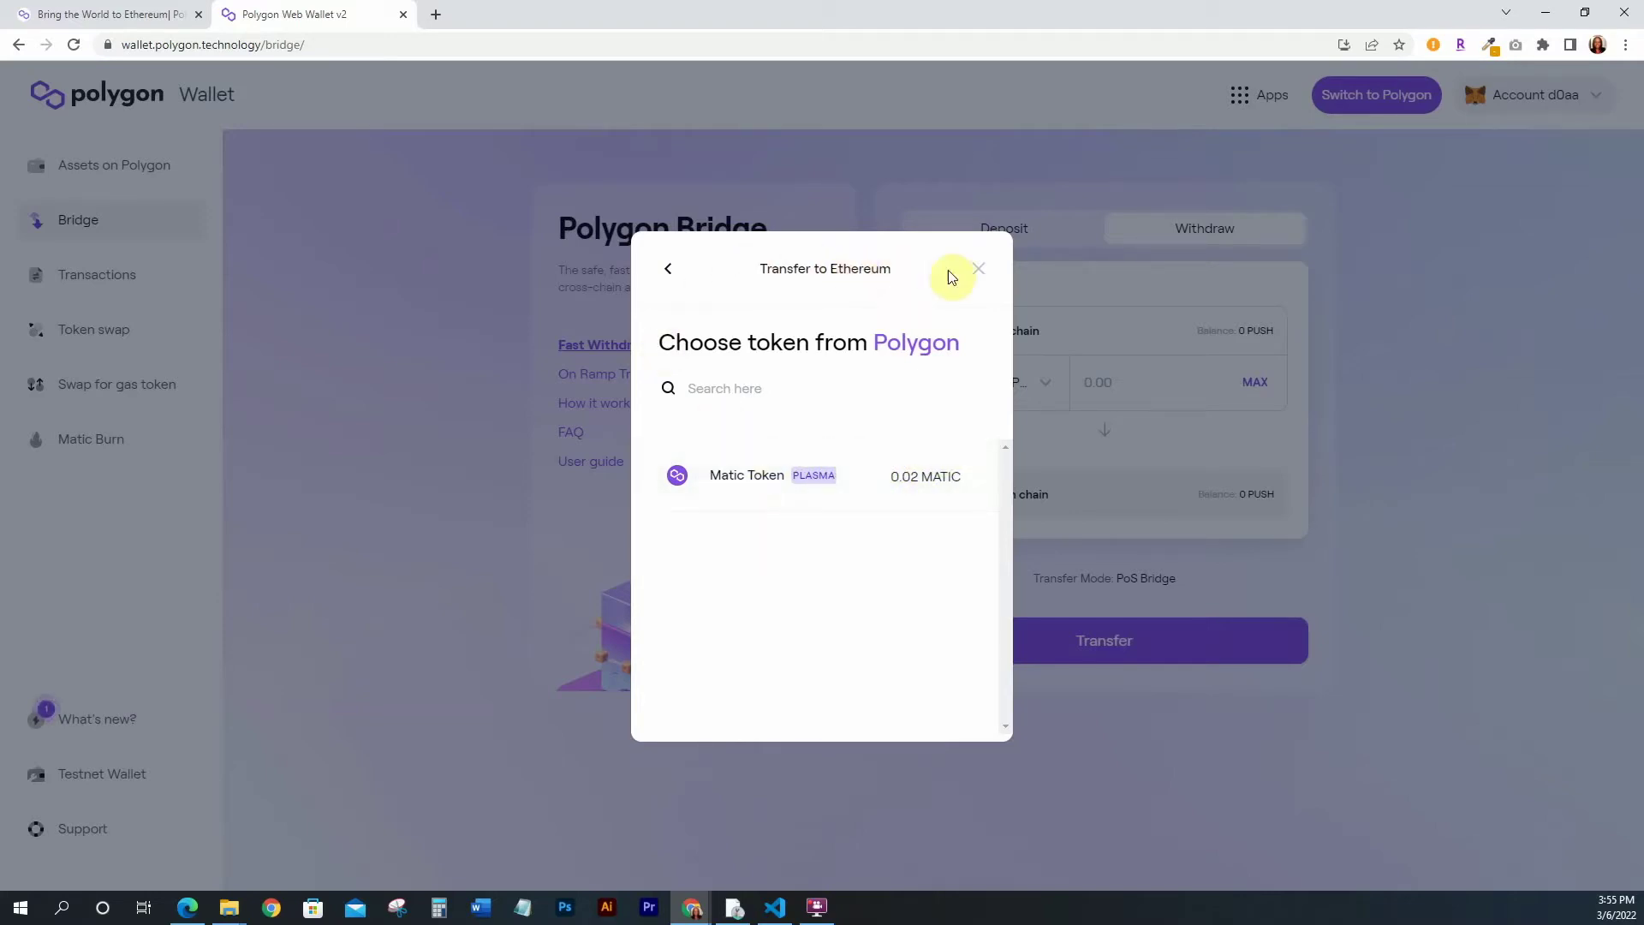
pyautogui.click(979, 271)
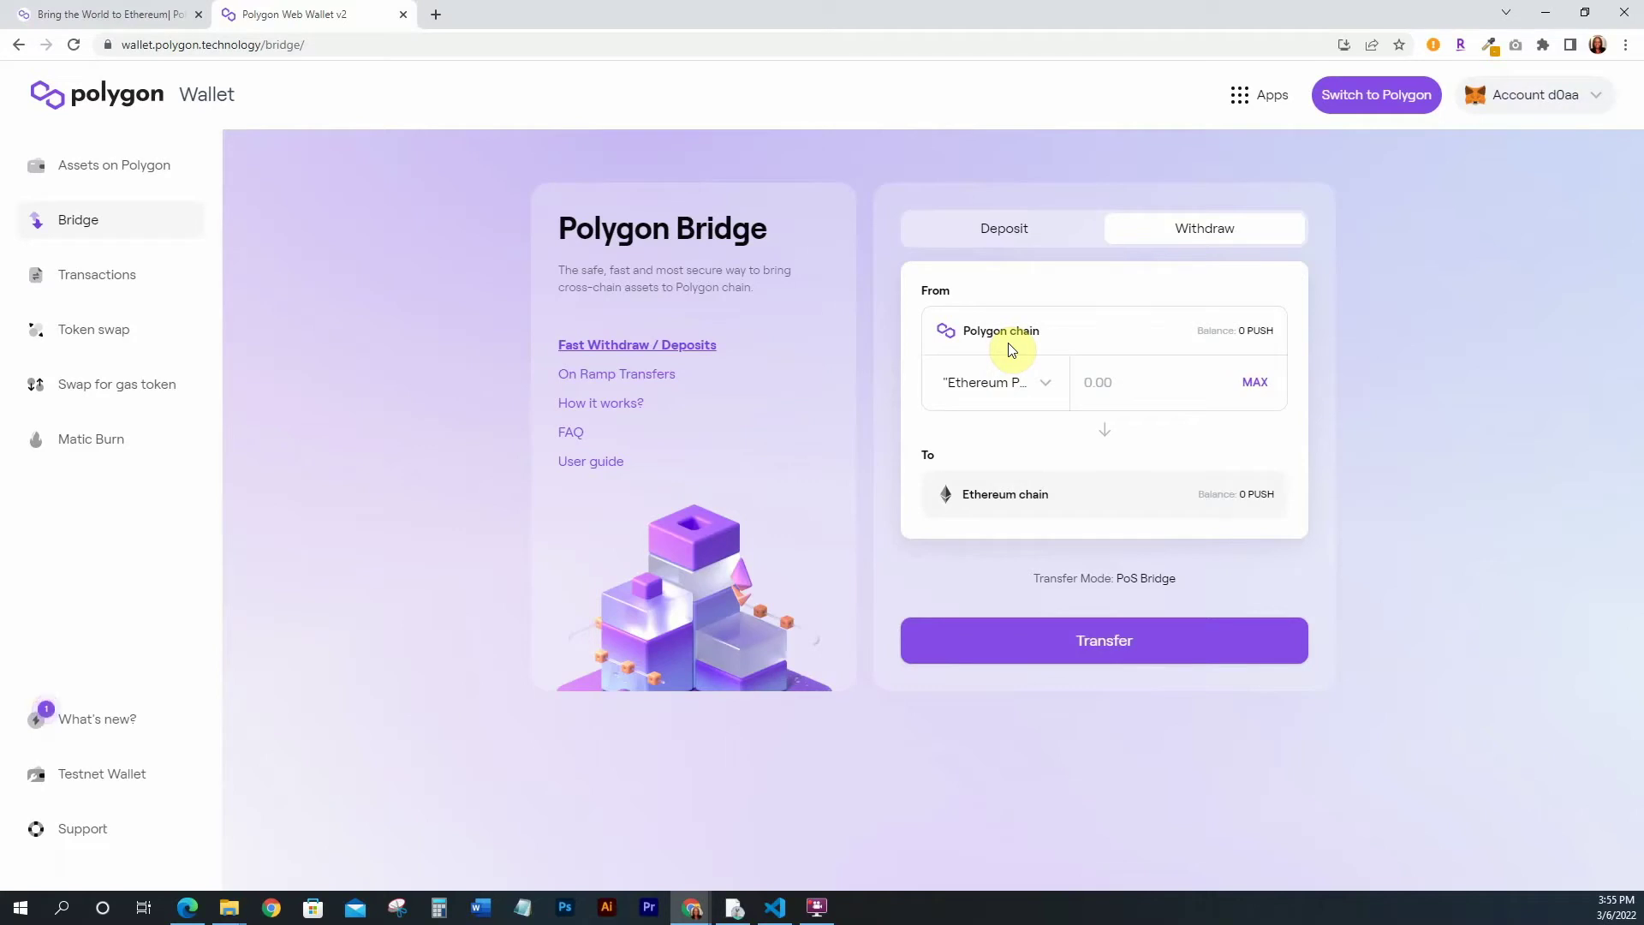
pyautogui.click(1050, 382)
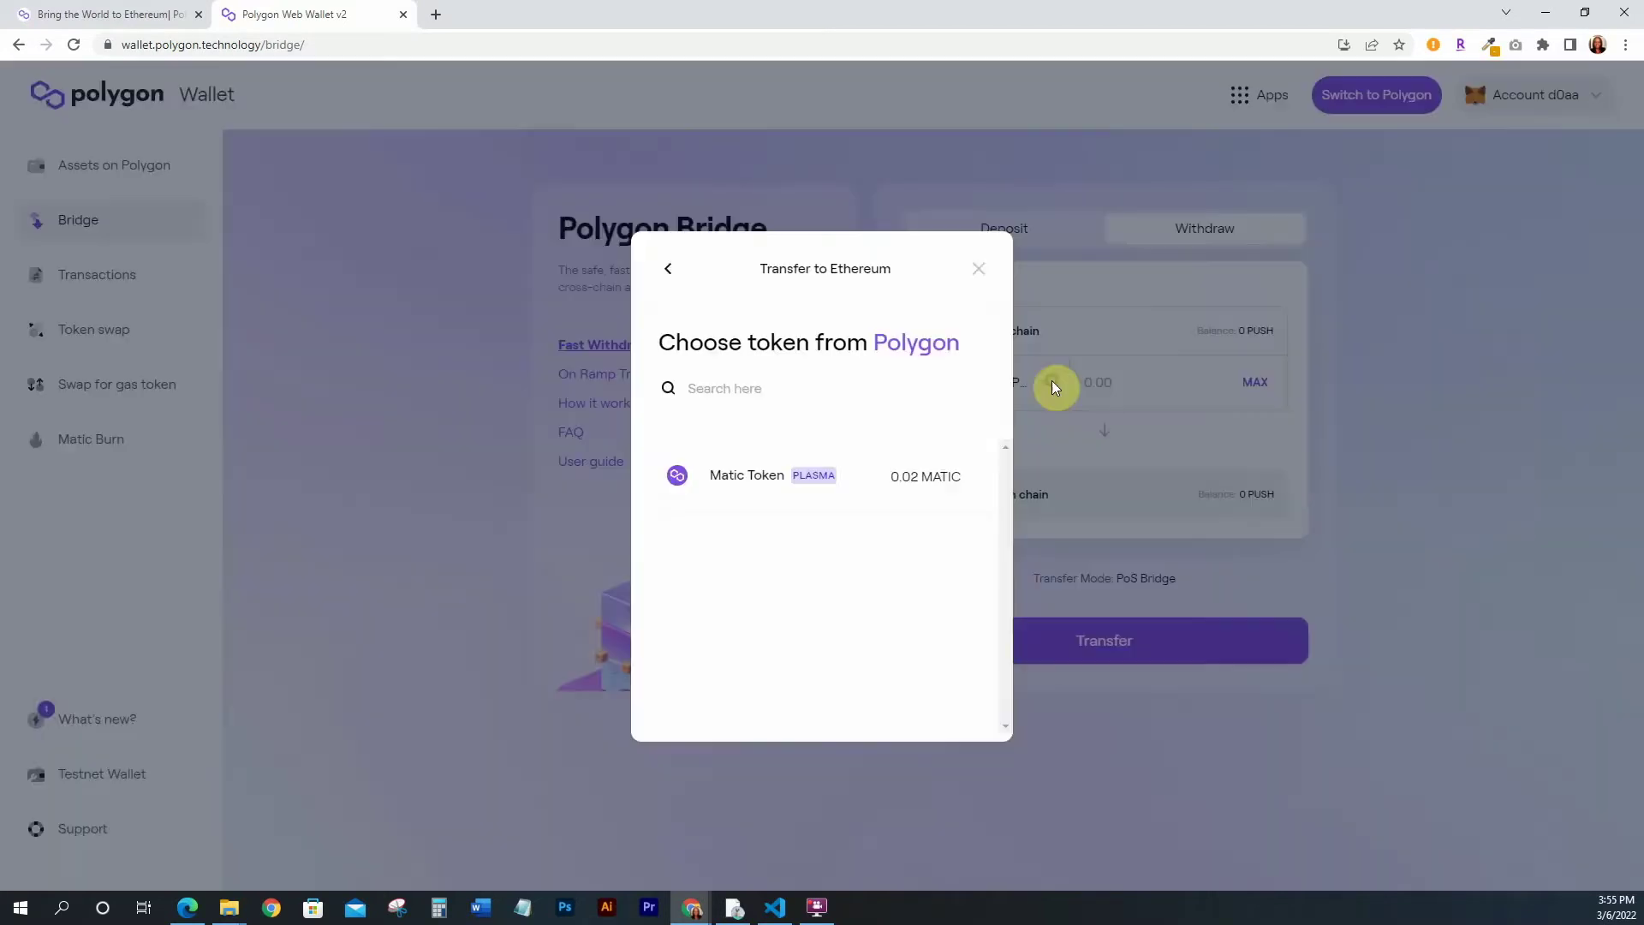
pyautogui.click(979, 268)
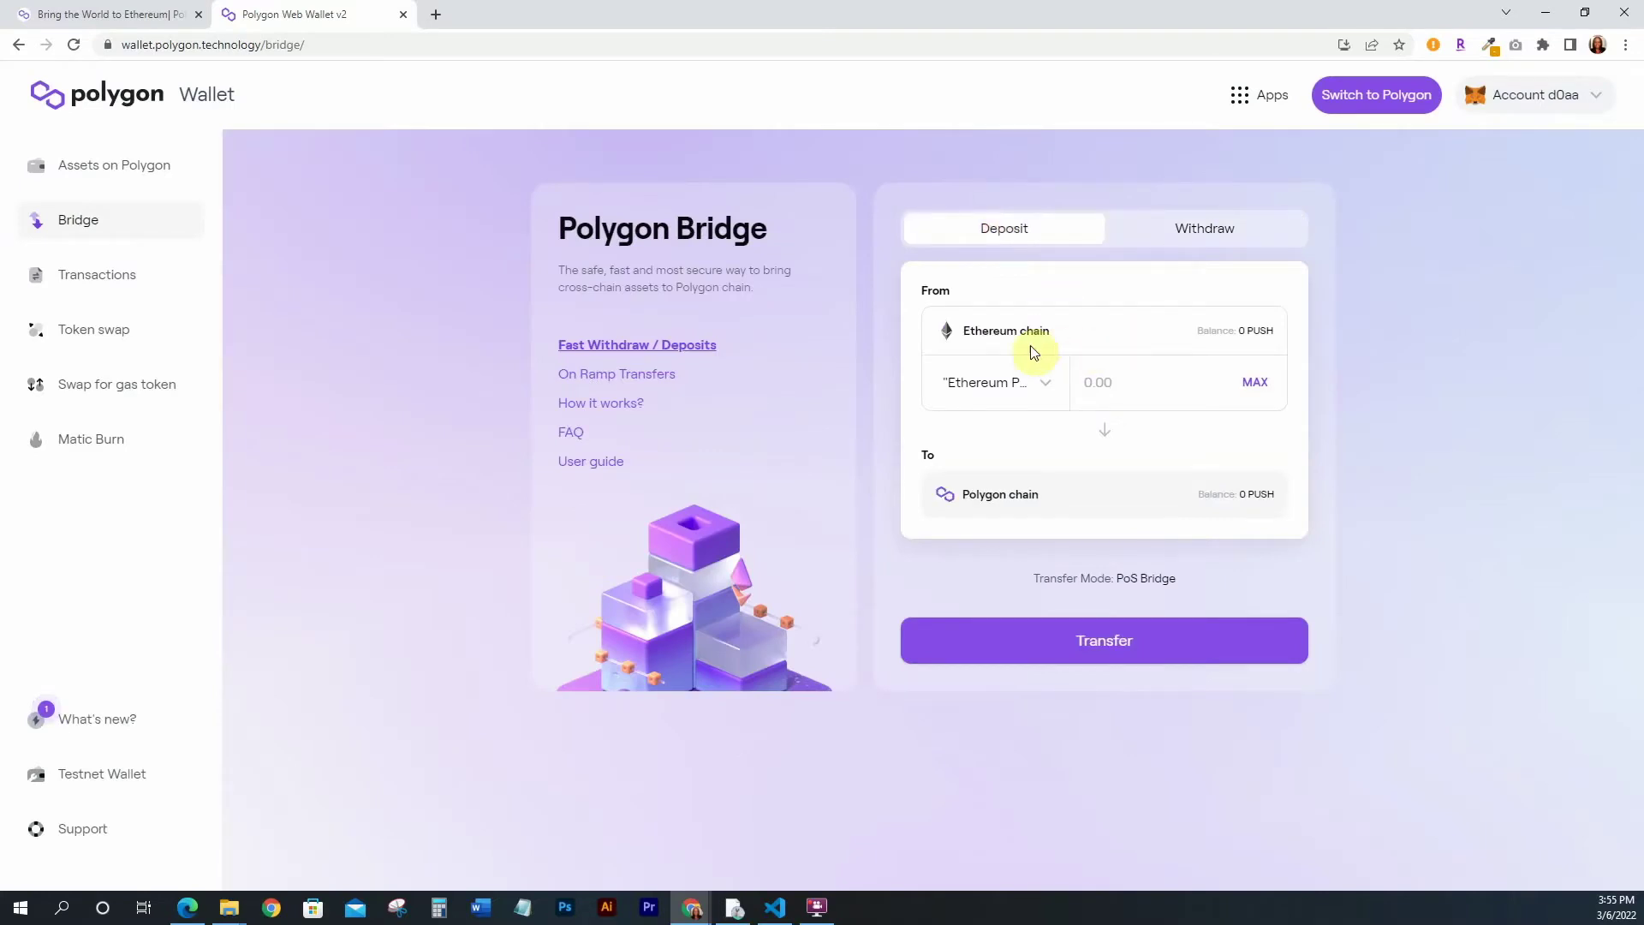
pyautogui.click(1233, 226)
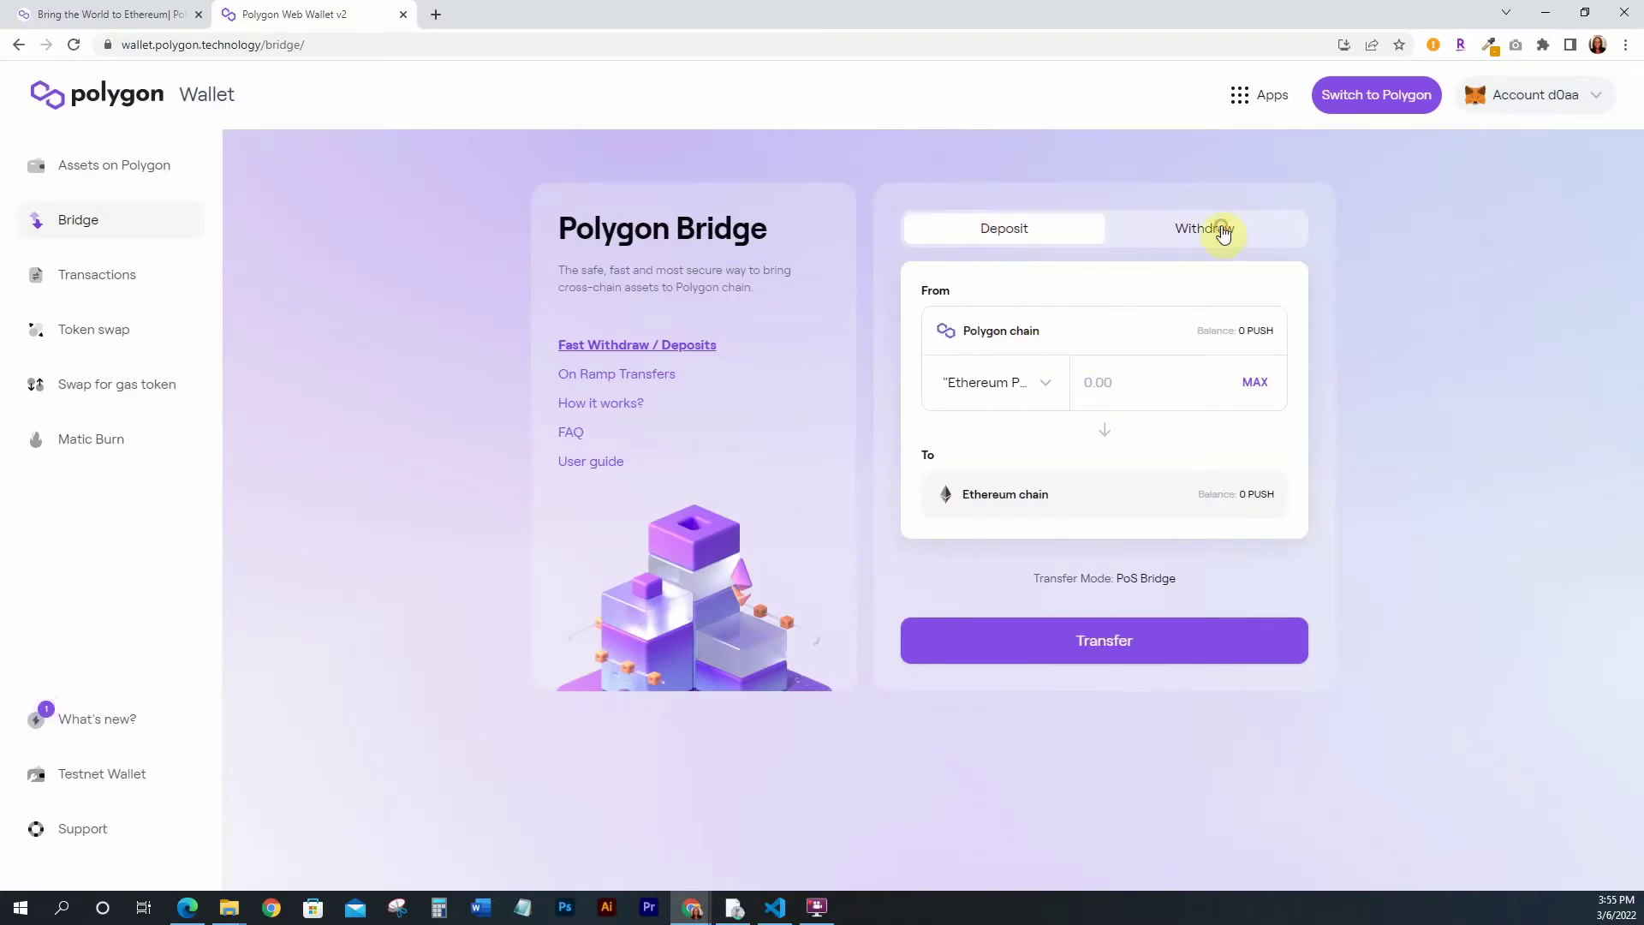
pyautogui.click(1046, 232)
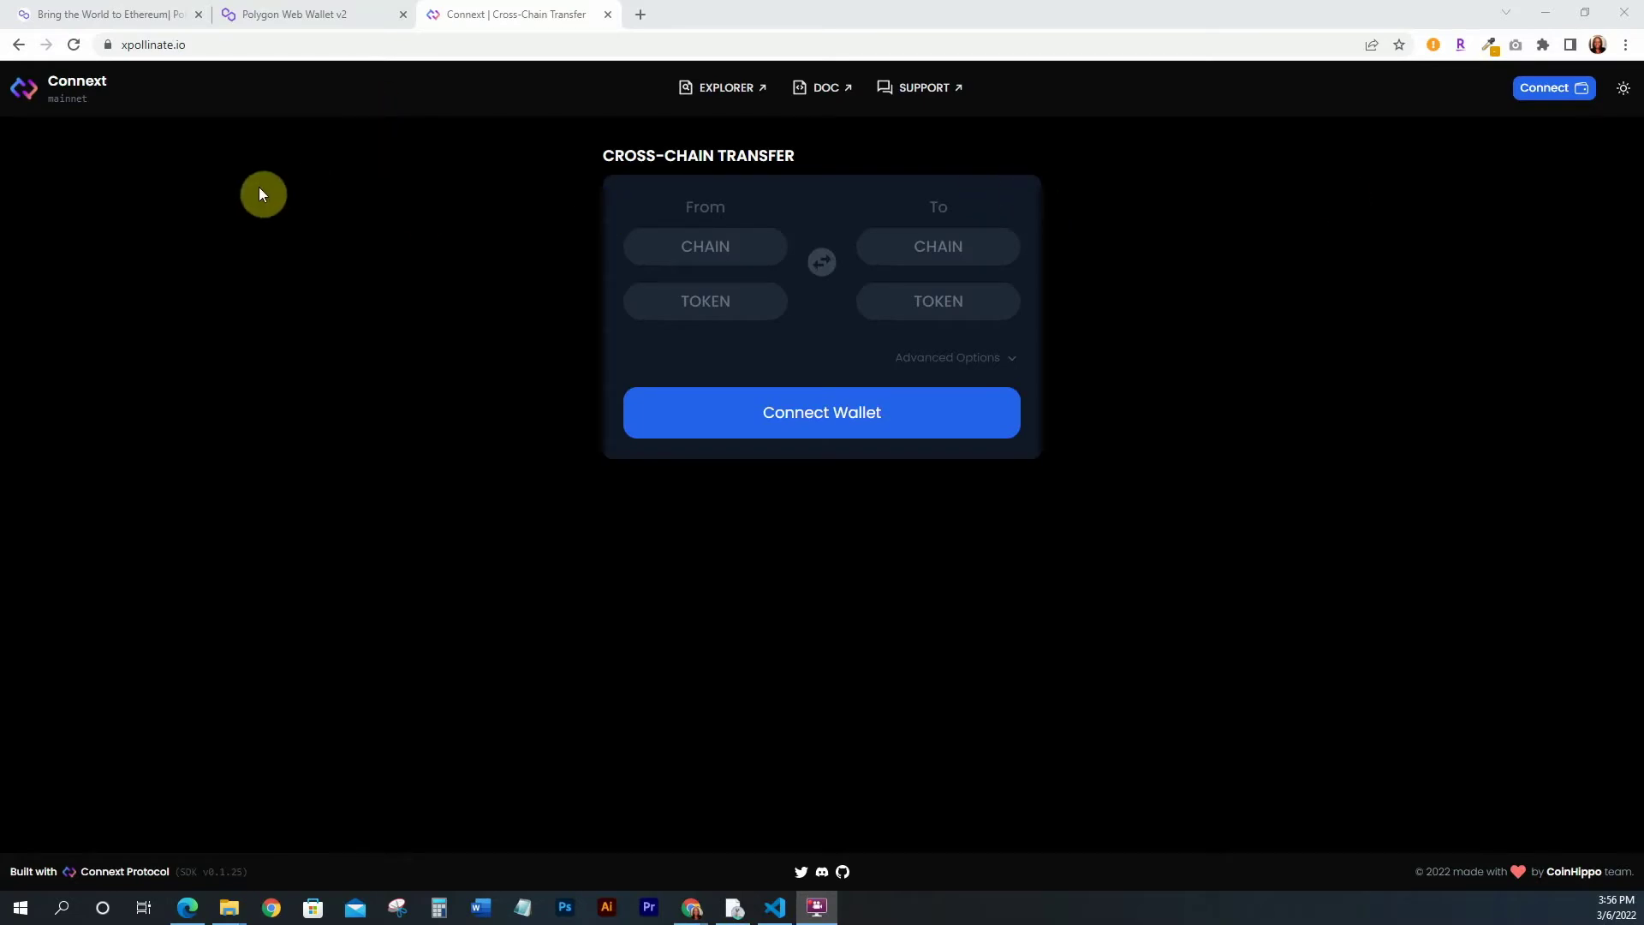
# Browse Connext's source chain list and view the wallet connection options without connecting
pyautogui.click(705, 249)
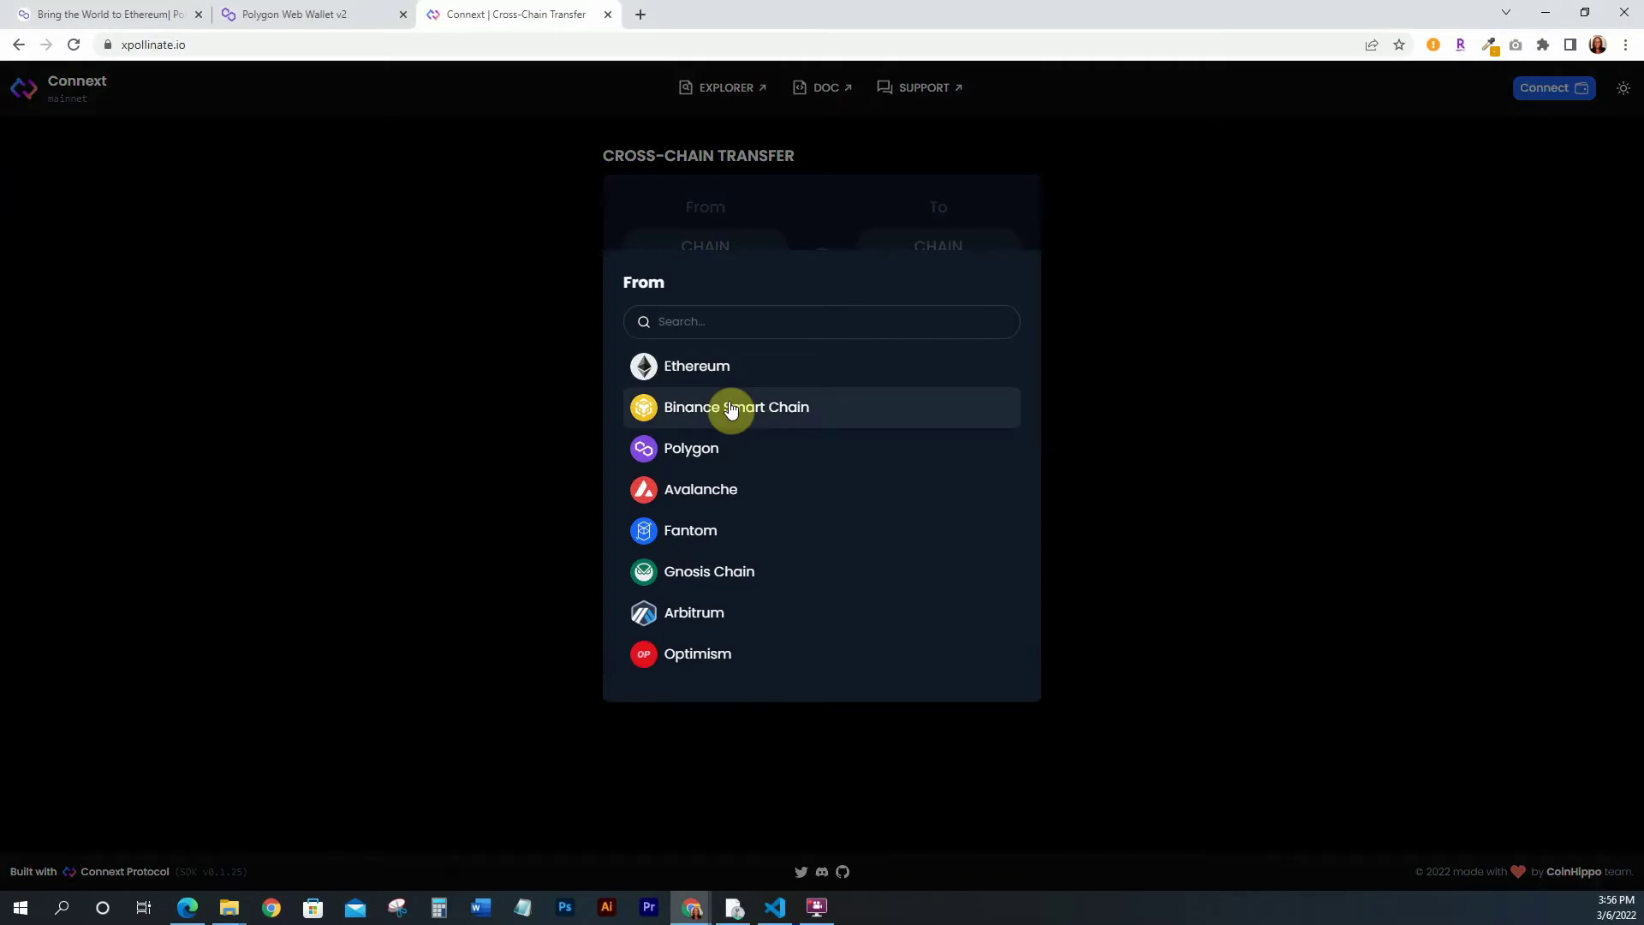
pyautogui.scroll(-2, 732, 409)
pyautogui.scroll(2, 732, 426)
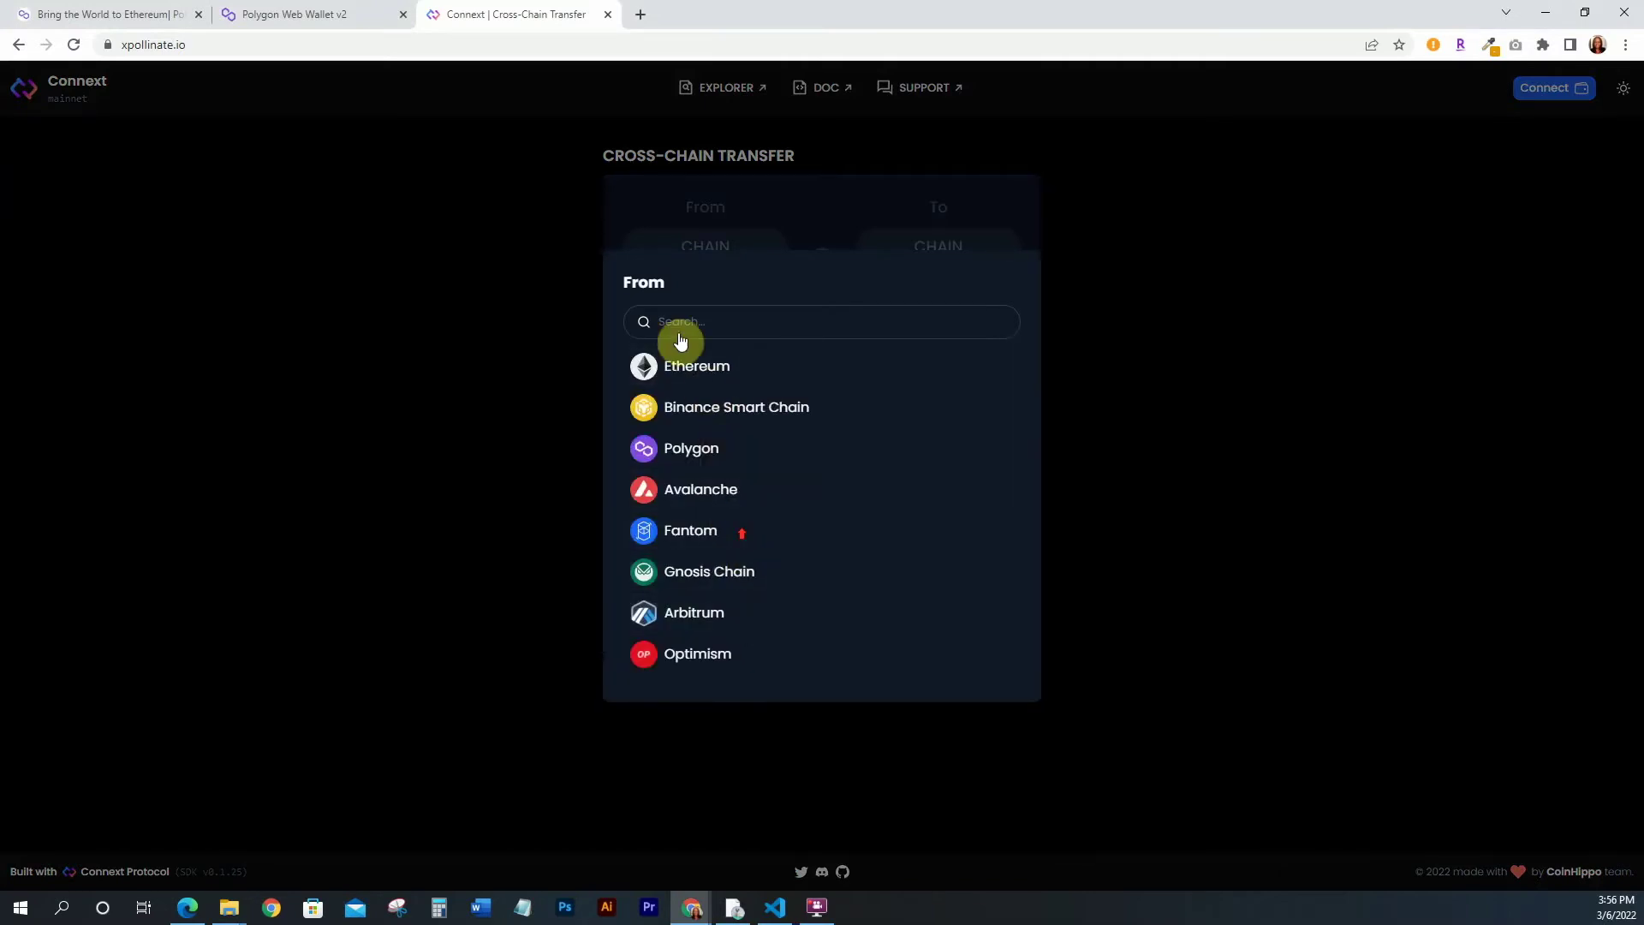
pyautogui.scroll(-2, 719, 543)
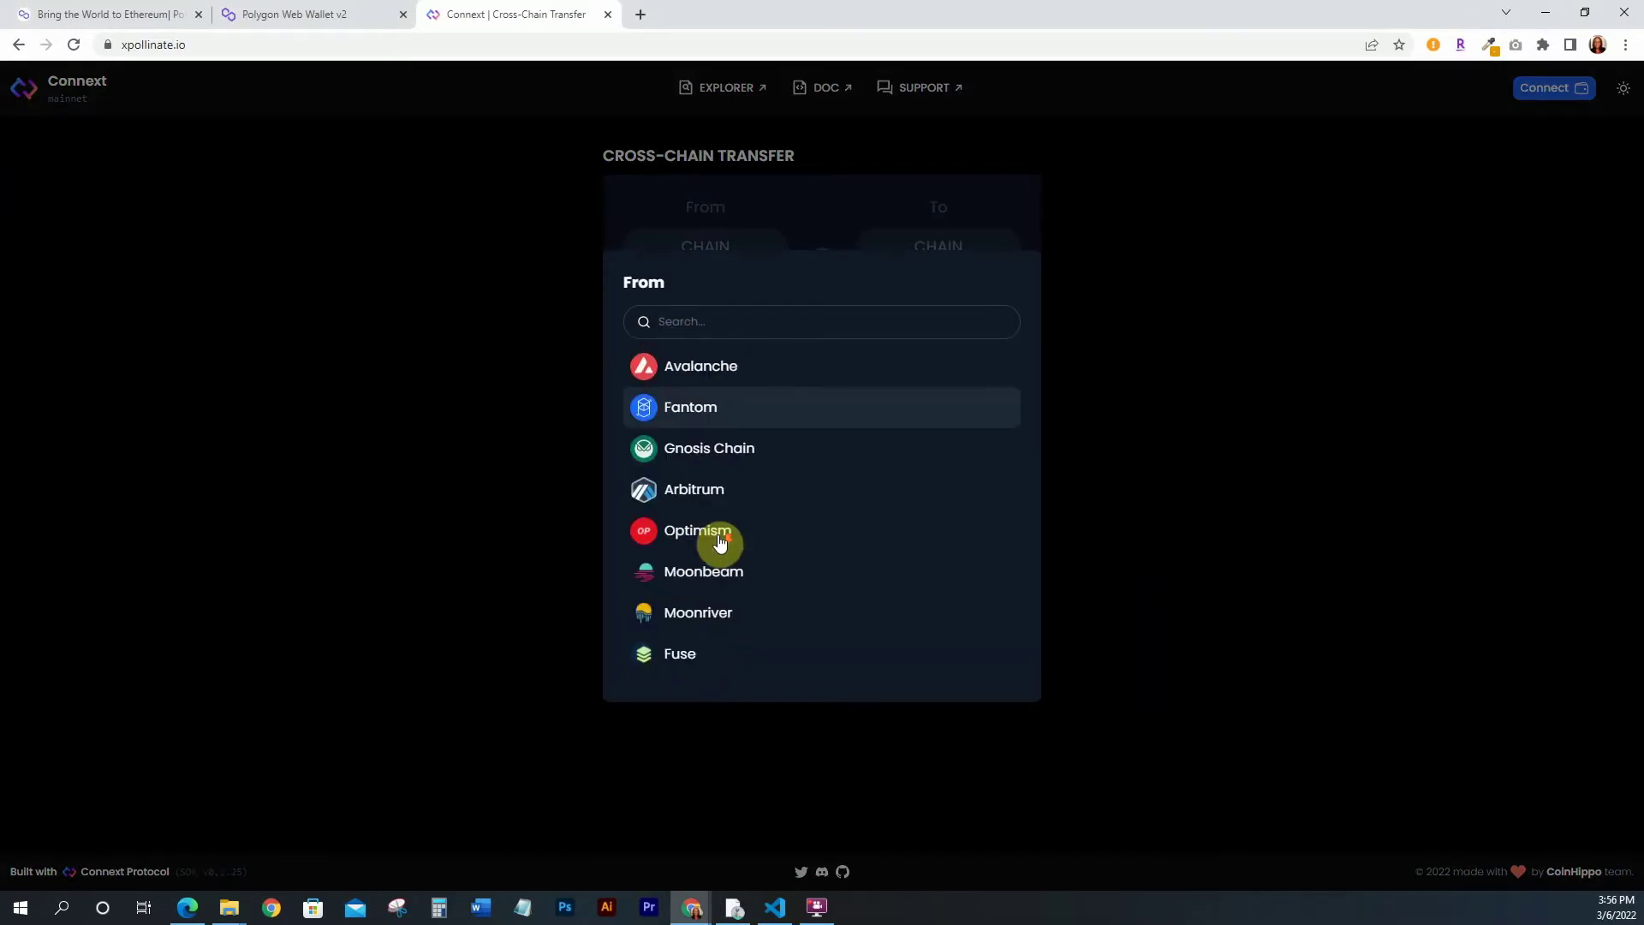
pyautogui.scroll(2, 719, 543)
pyautogui.click(318, 11)
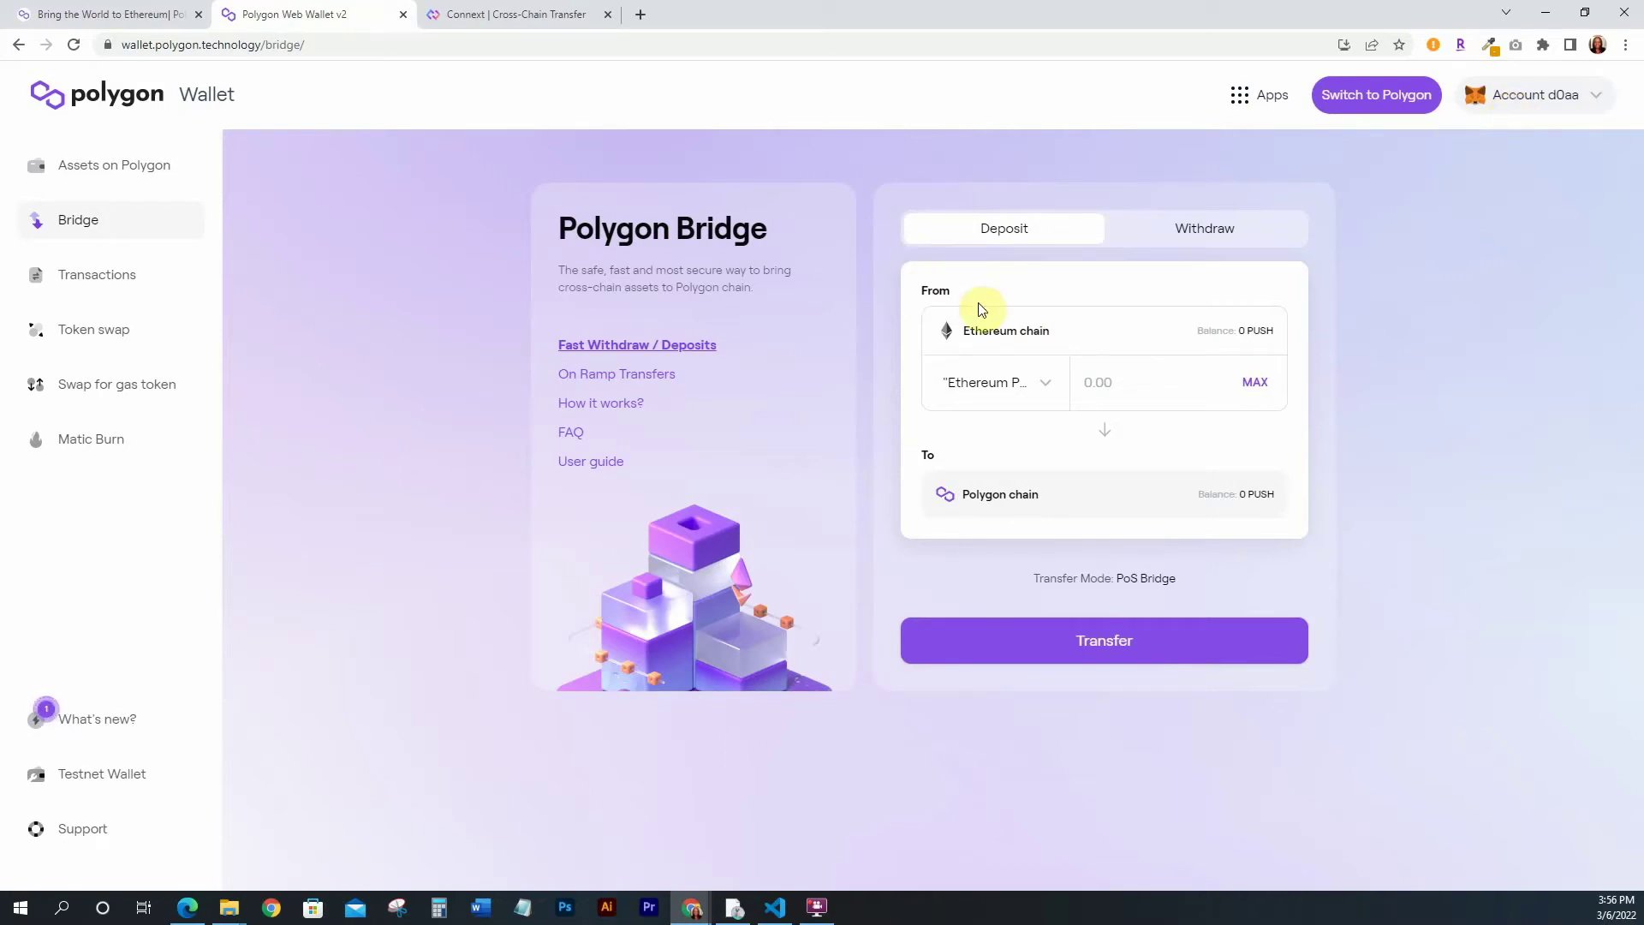
pyautogui.click(505, 14)
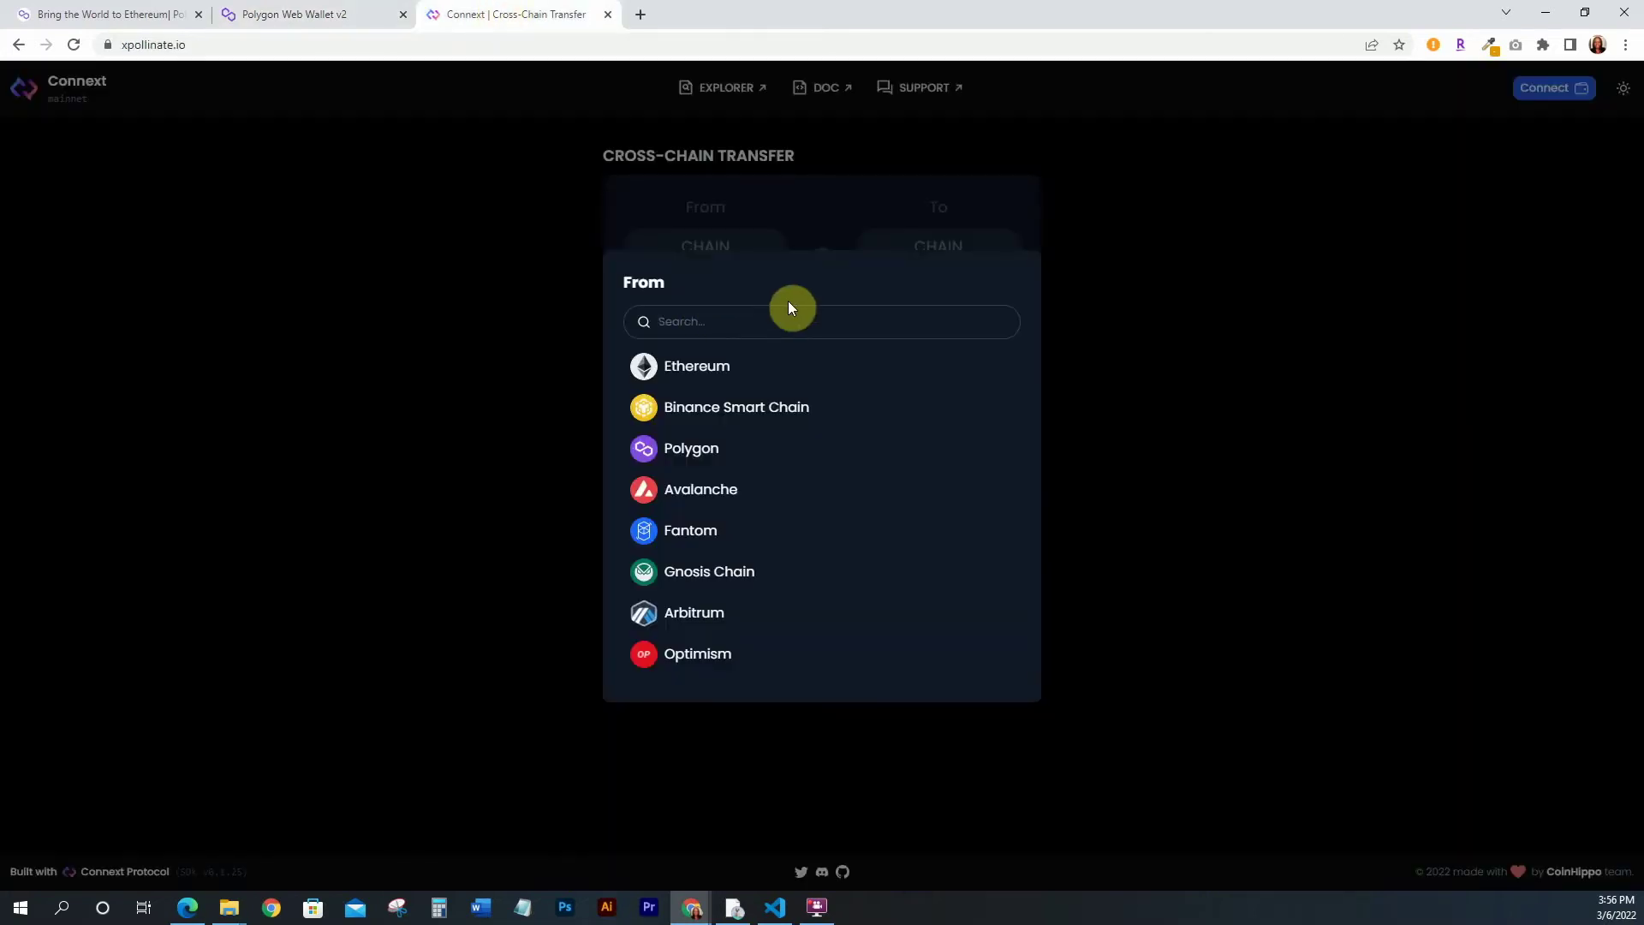
pyautogui.click(1114, 254)
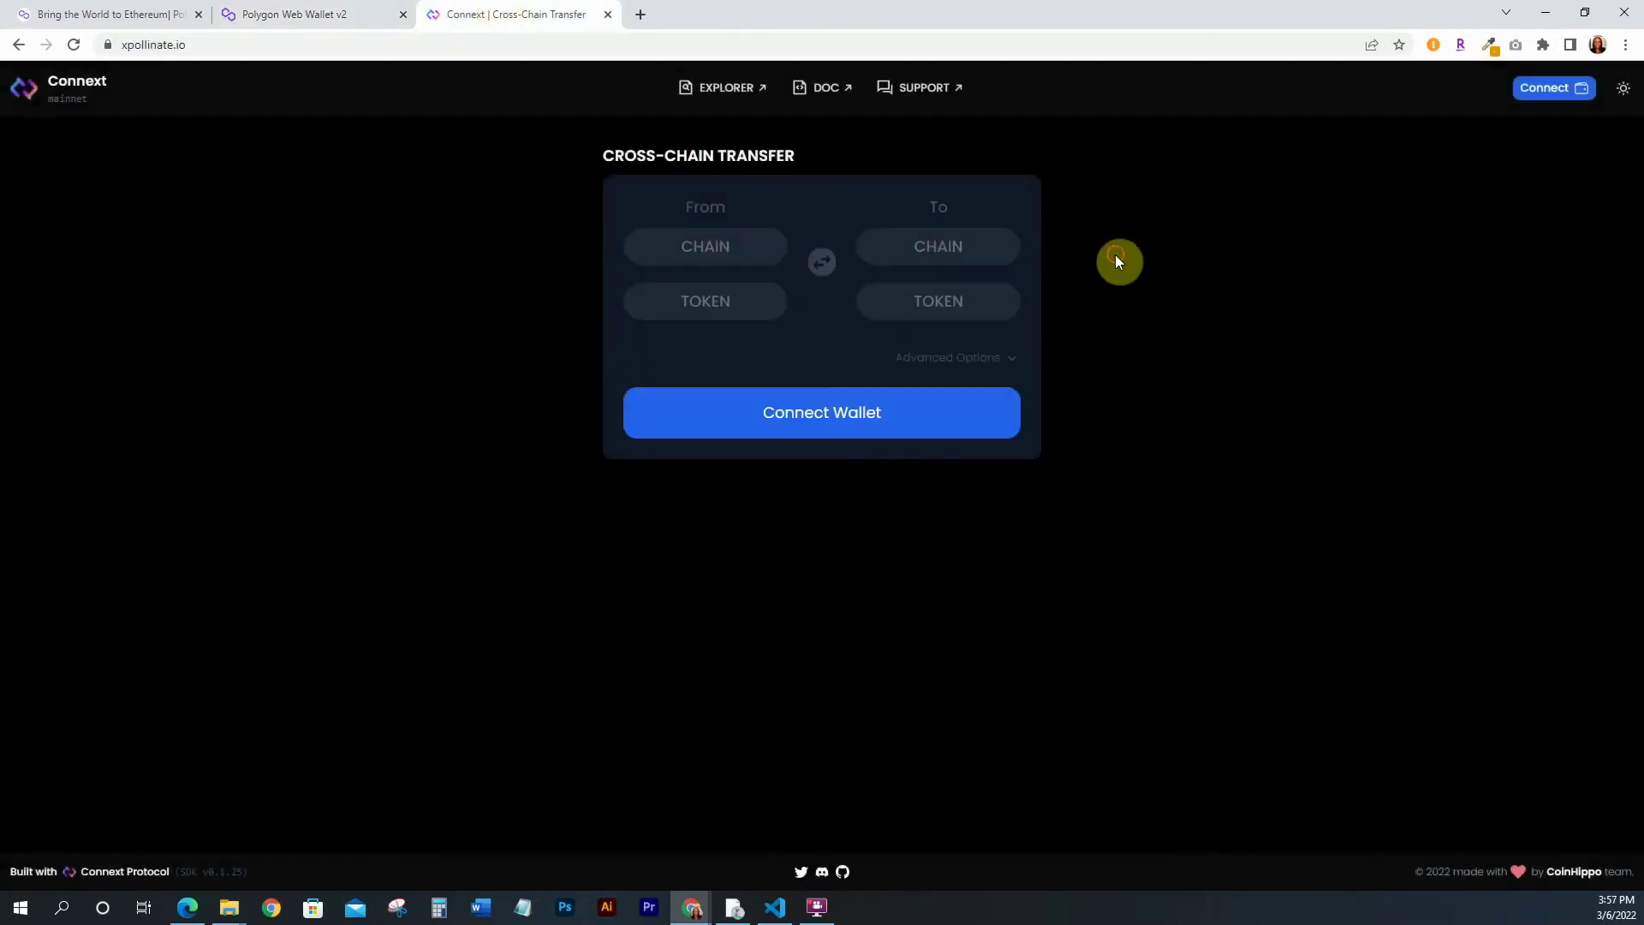
pyautogui.click(1549, 89)
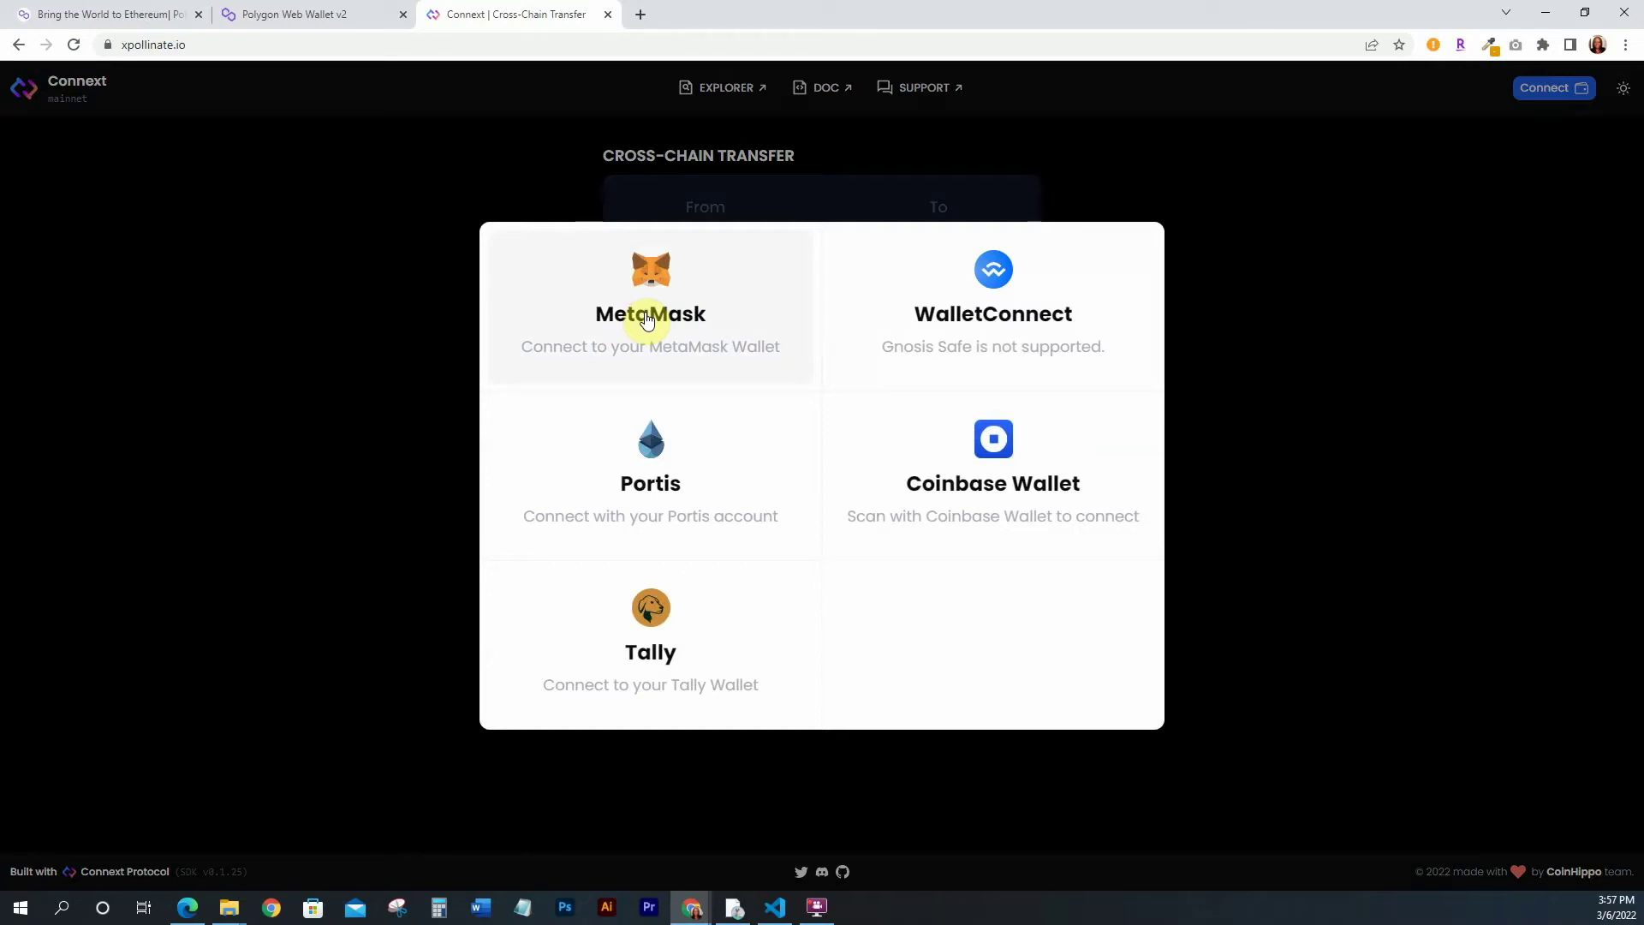
pyautogui.click(1233, 337)
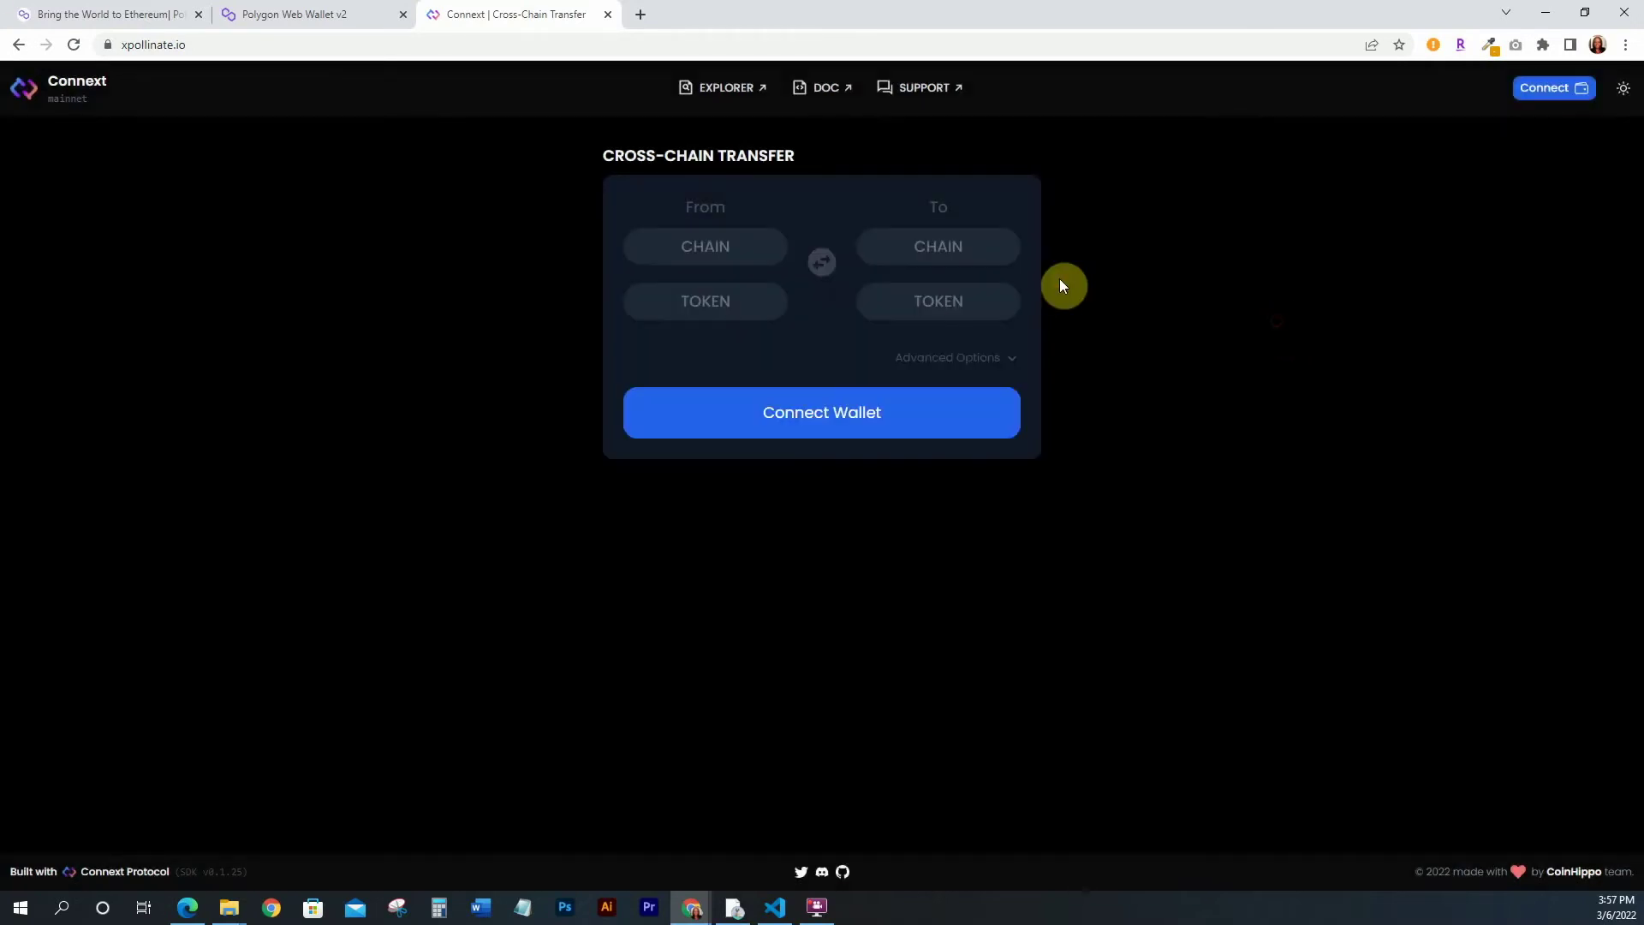
# Scroll through Connext's source and destination chain lists without choosing any
pyautogui.click(707, 246)
pyautogui.scroll(-3, 692, 377)
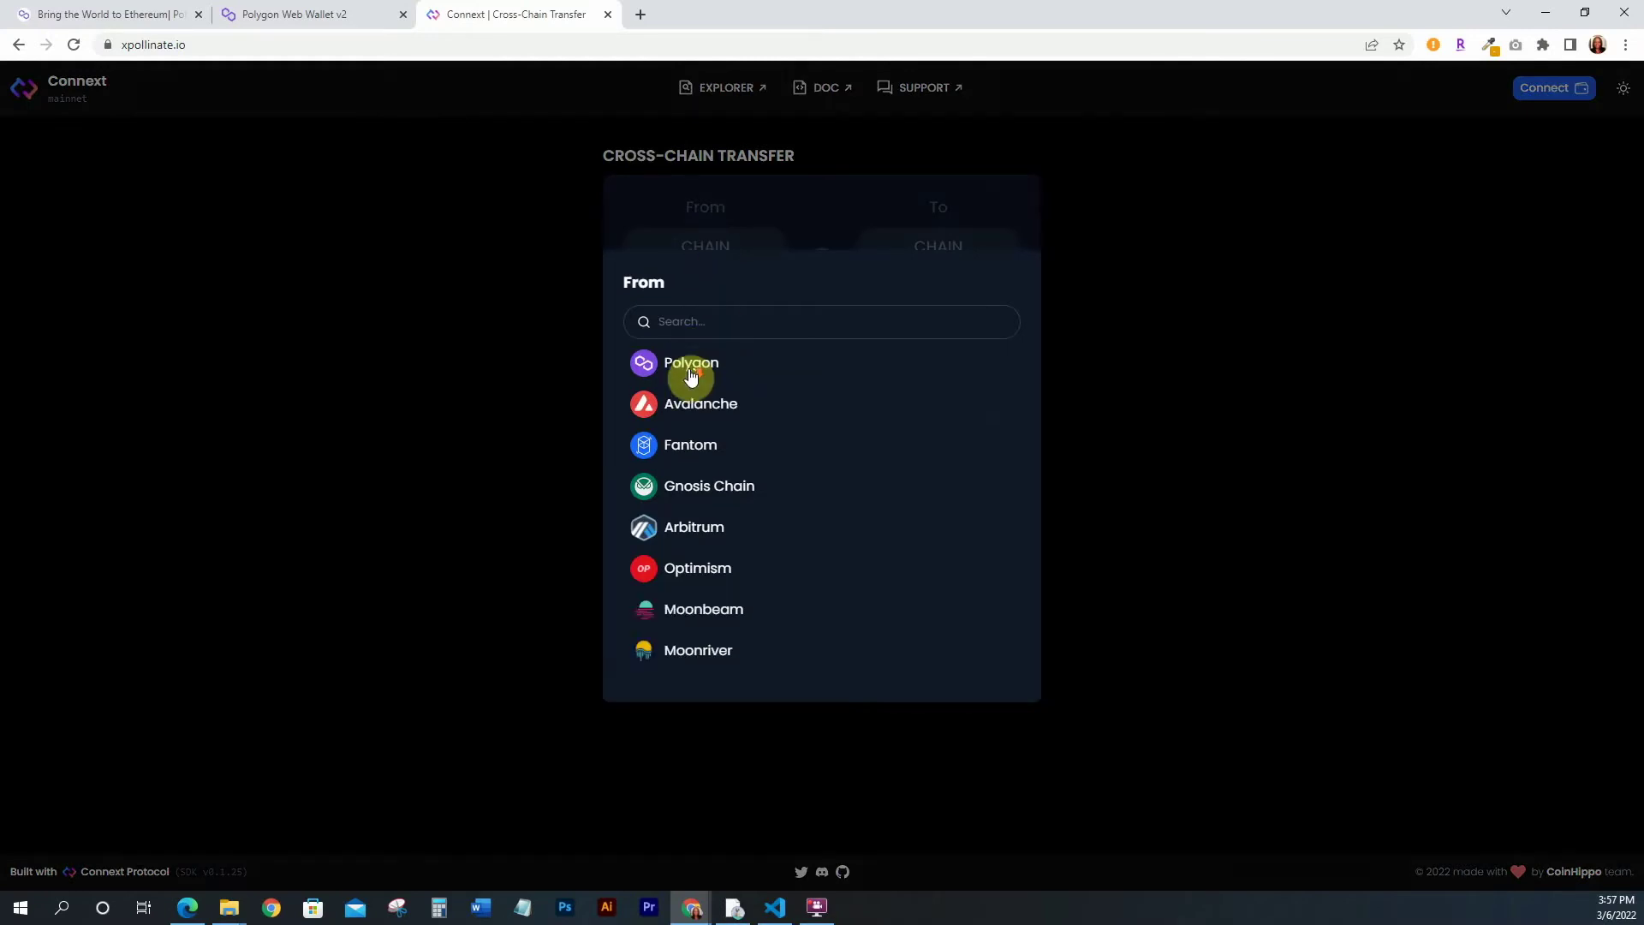
pyautogui.scroll(3, 690, 366)
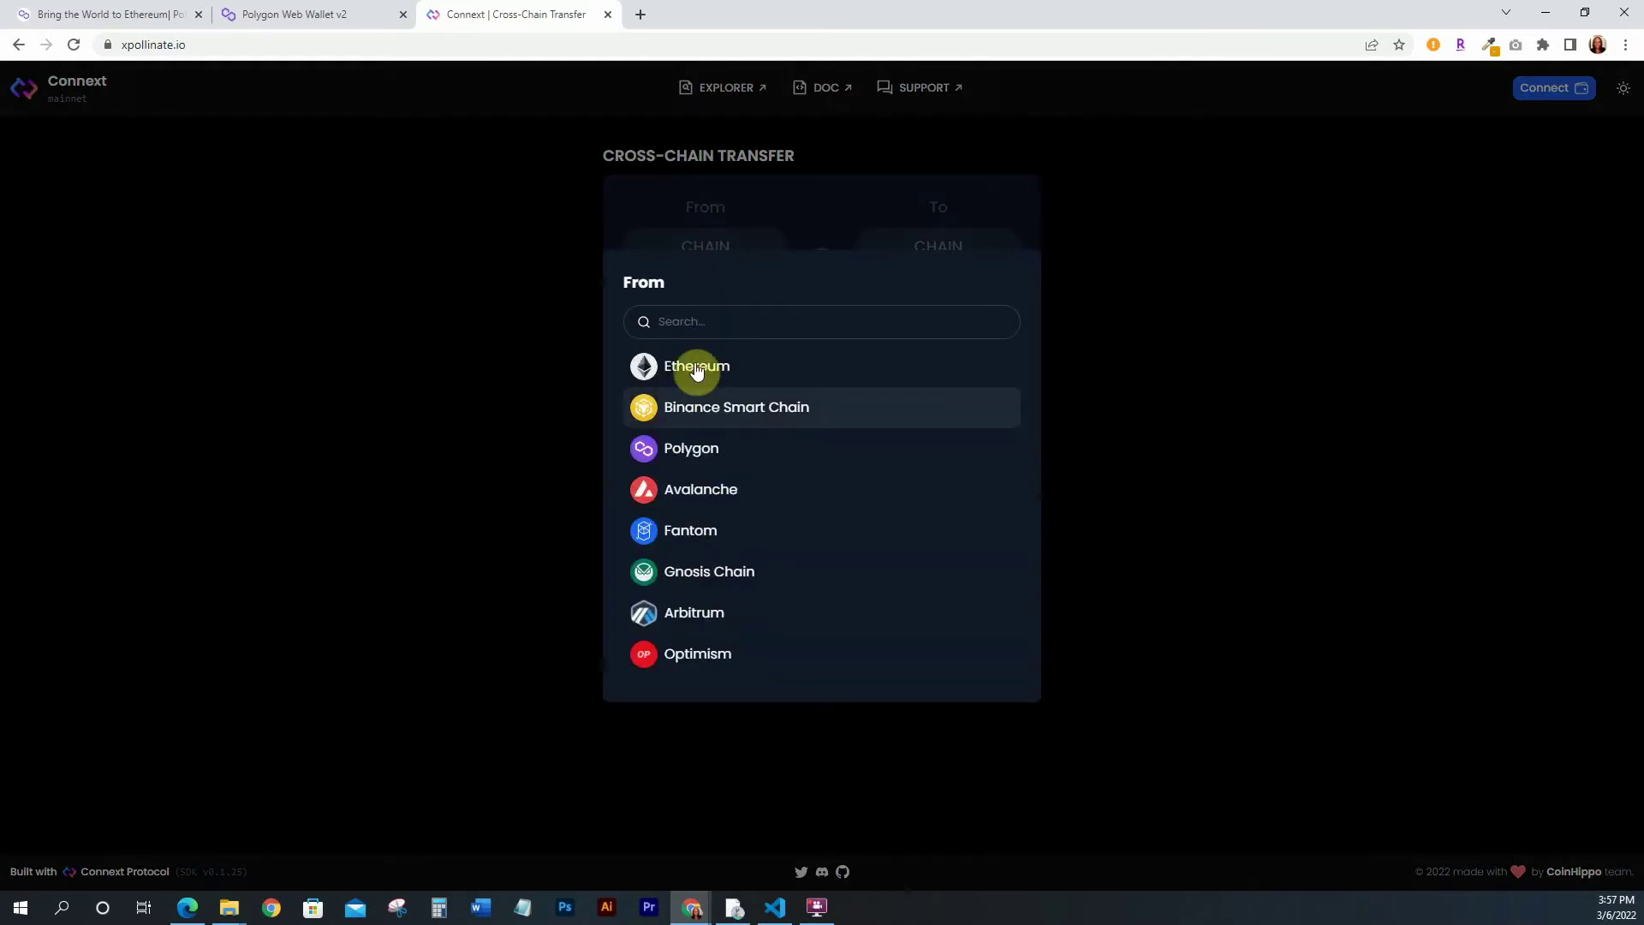
pyautogui.click(1278, 258)
pyautogui.click(928, 246)
pyautogui.scroll(-1, 710, 531)
pyautogui.scroll(-1, 1019, 470)
pyautogui.click(922, 249)
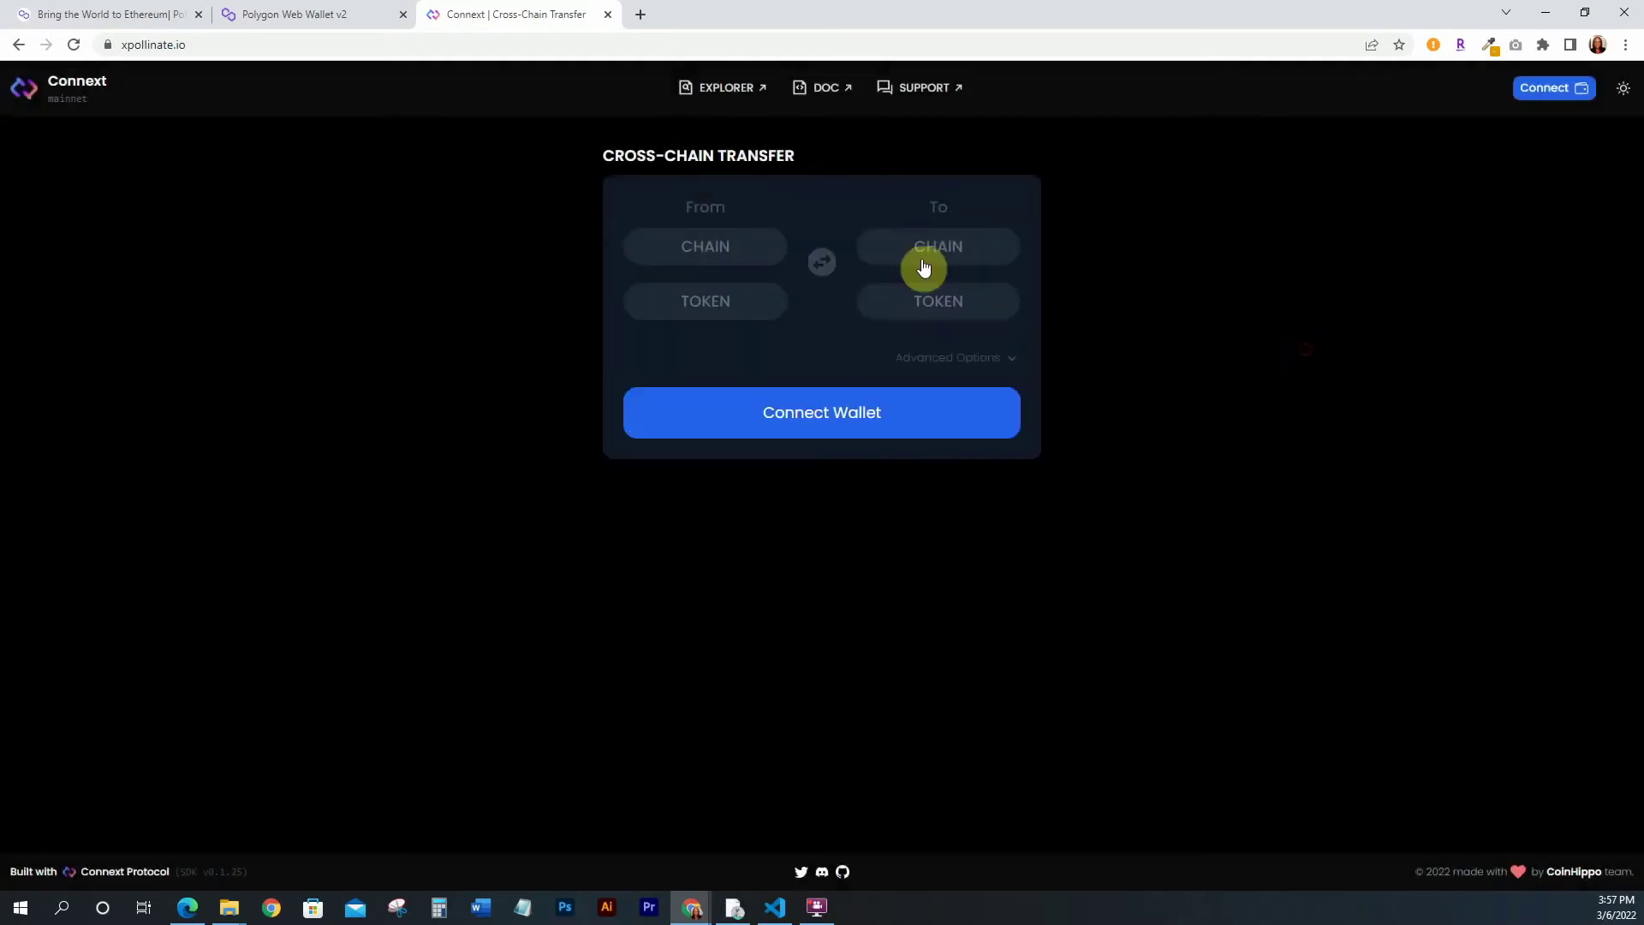
# Choose Ethereum as source chain, ETH as send token, and Polygon as destination
pyautogui.click(695, 248)
pyautogui.click(685, 368)
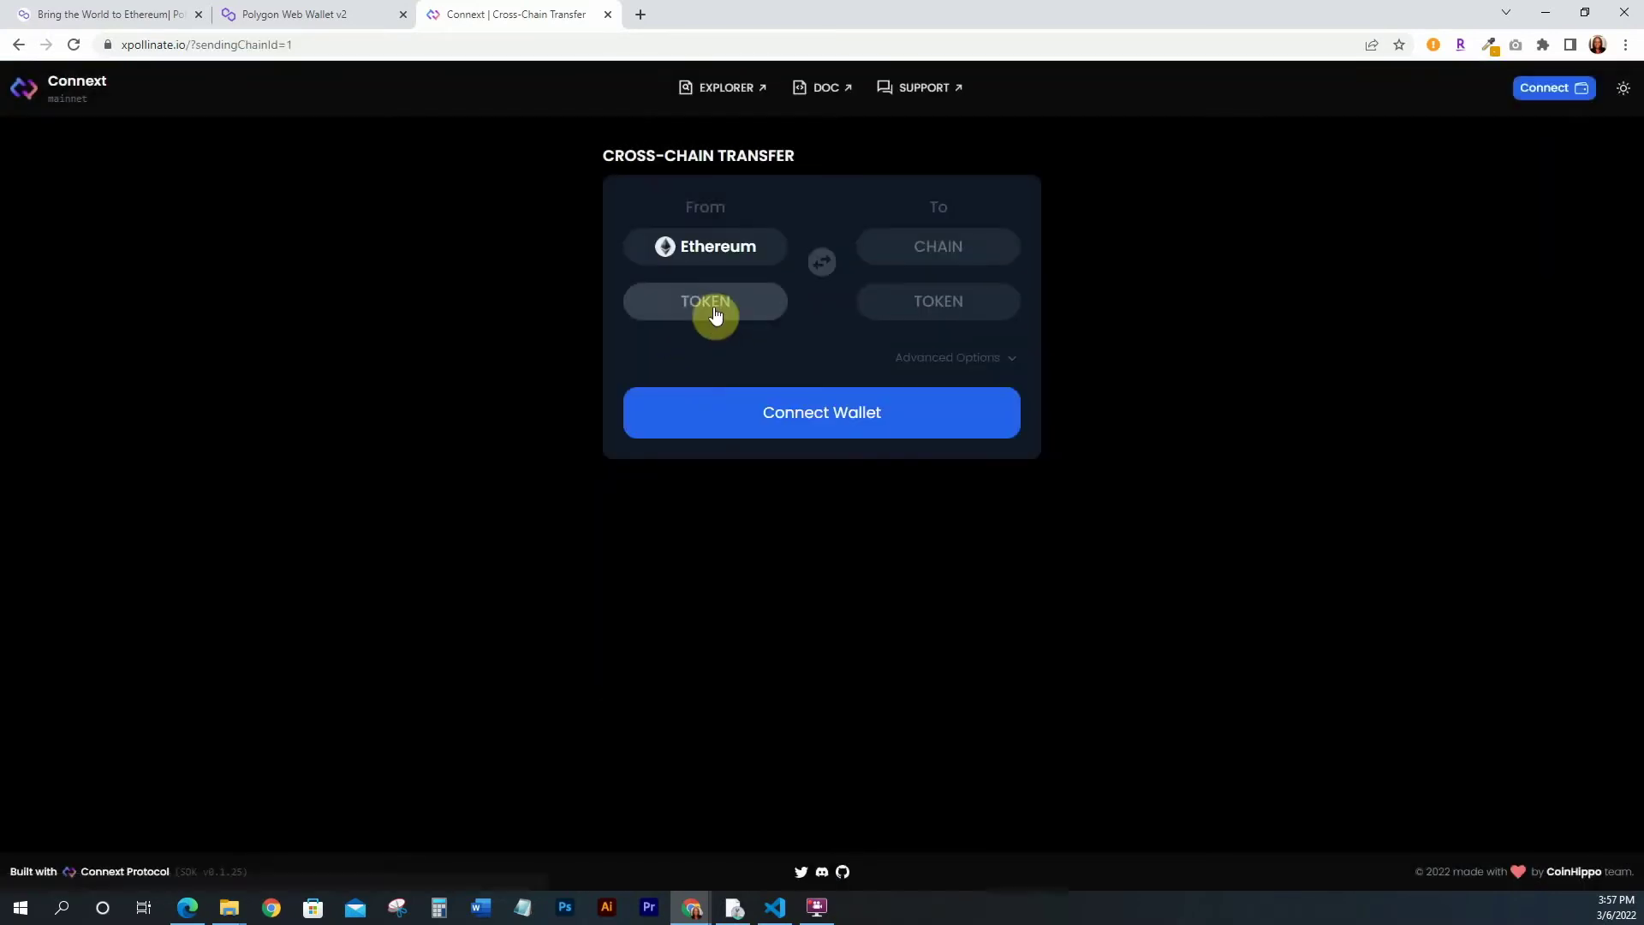
pyautogui.click(700, 305)
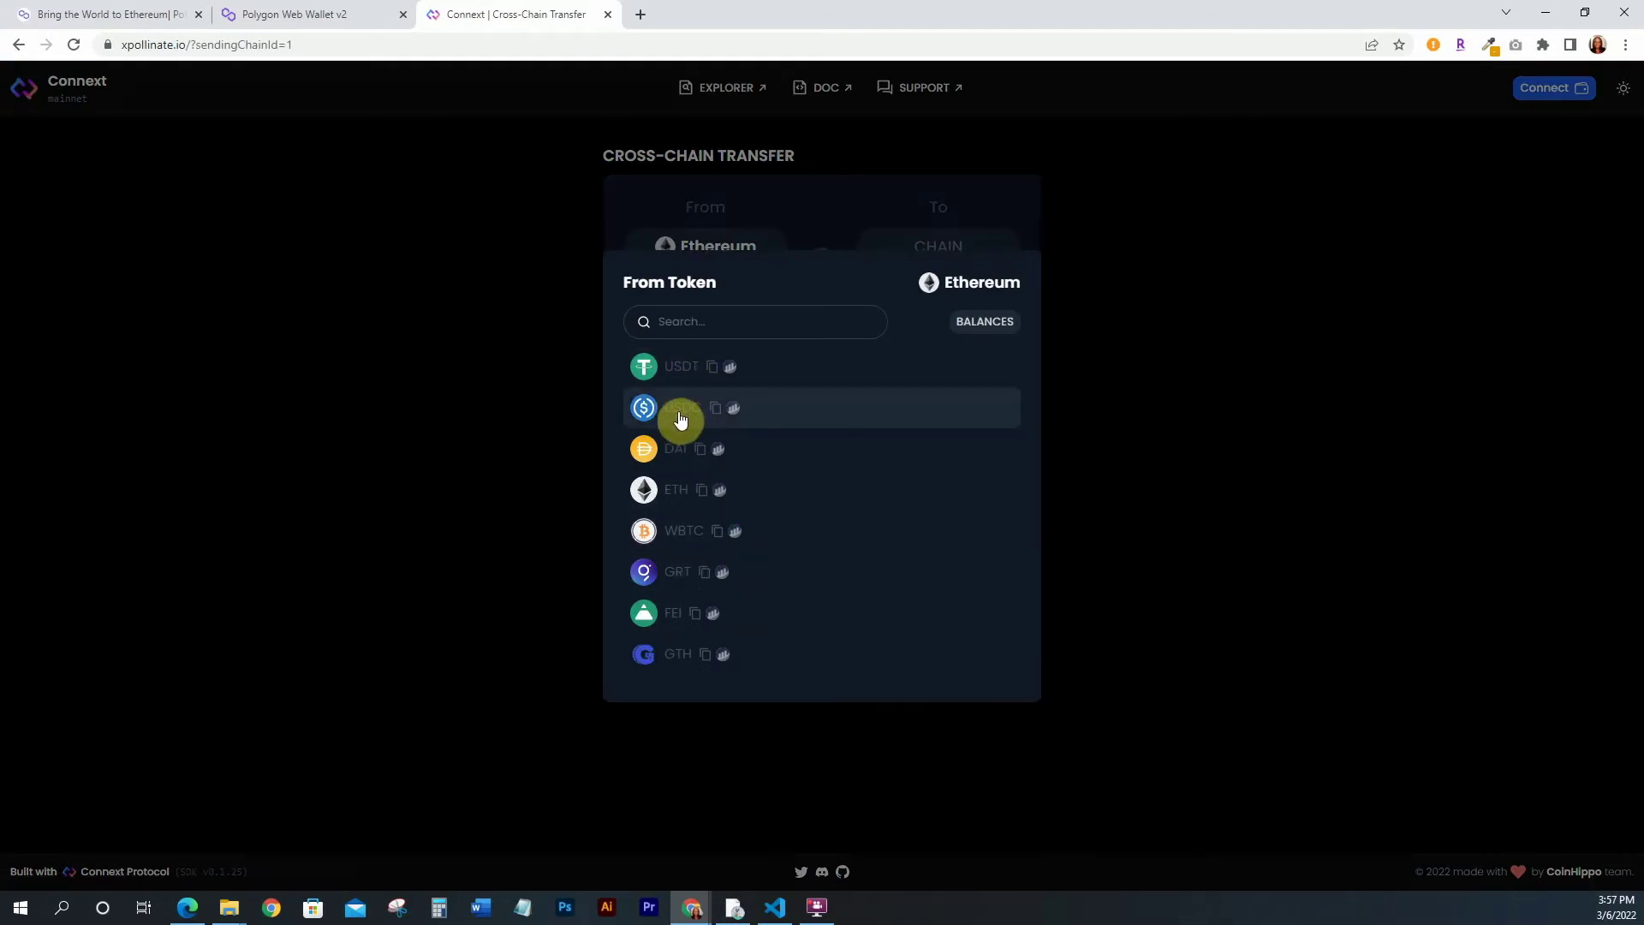
pyautogui.click(679, 488)
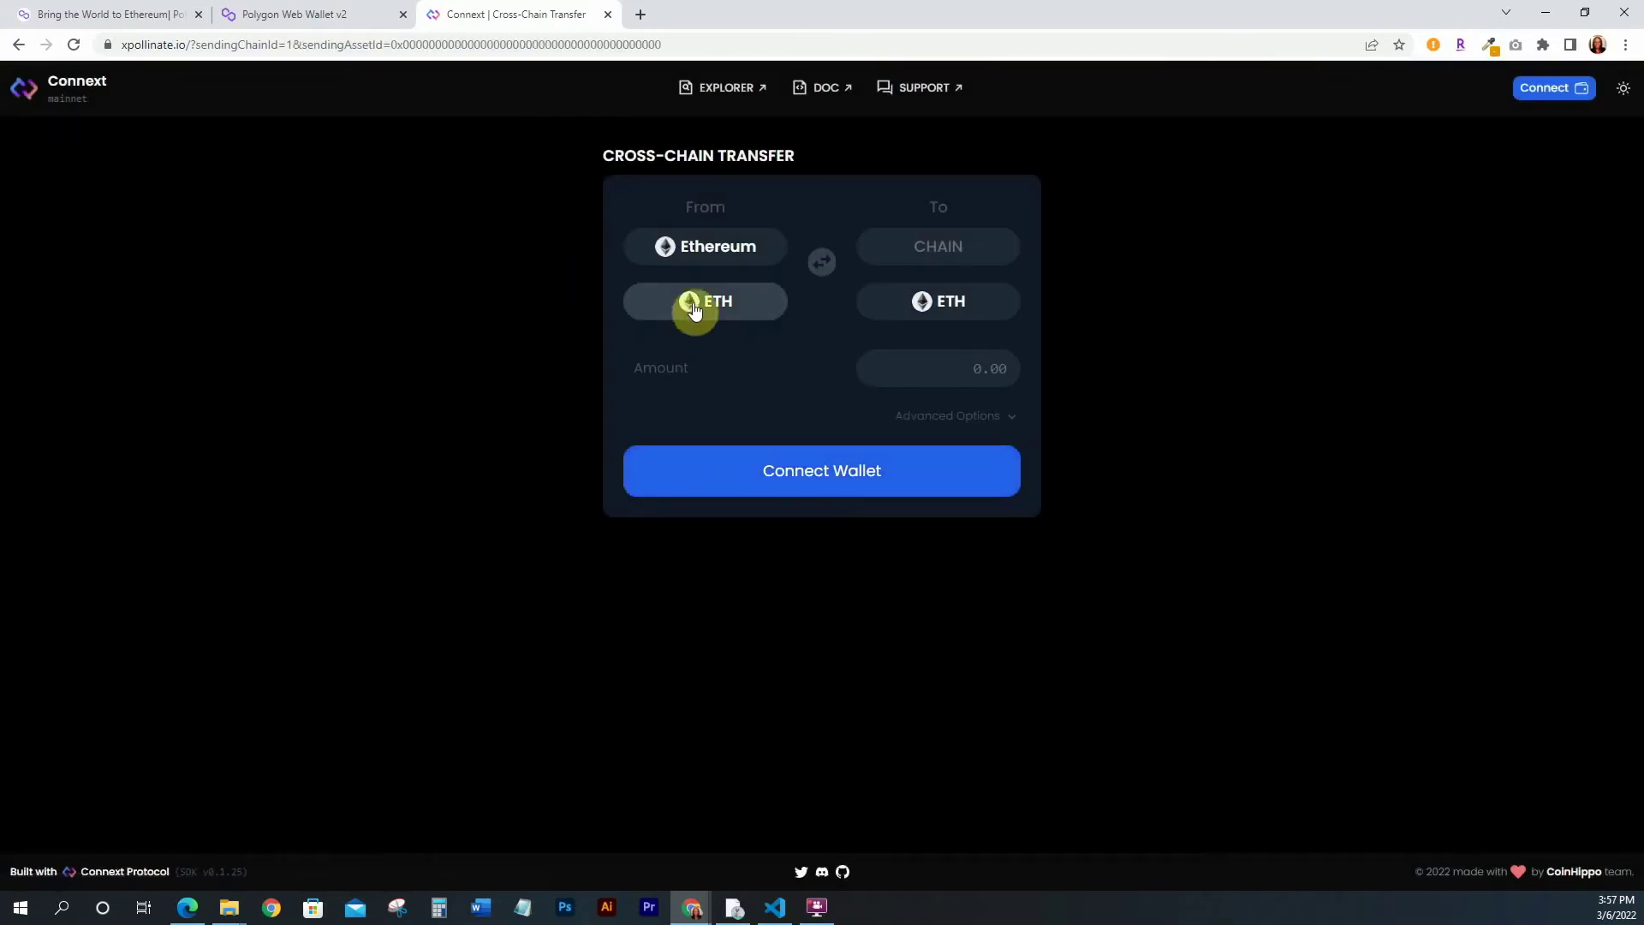
pyautogui.click(930, 253)
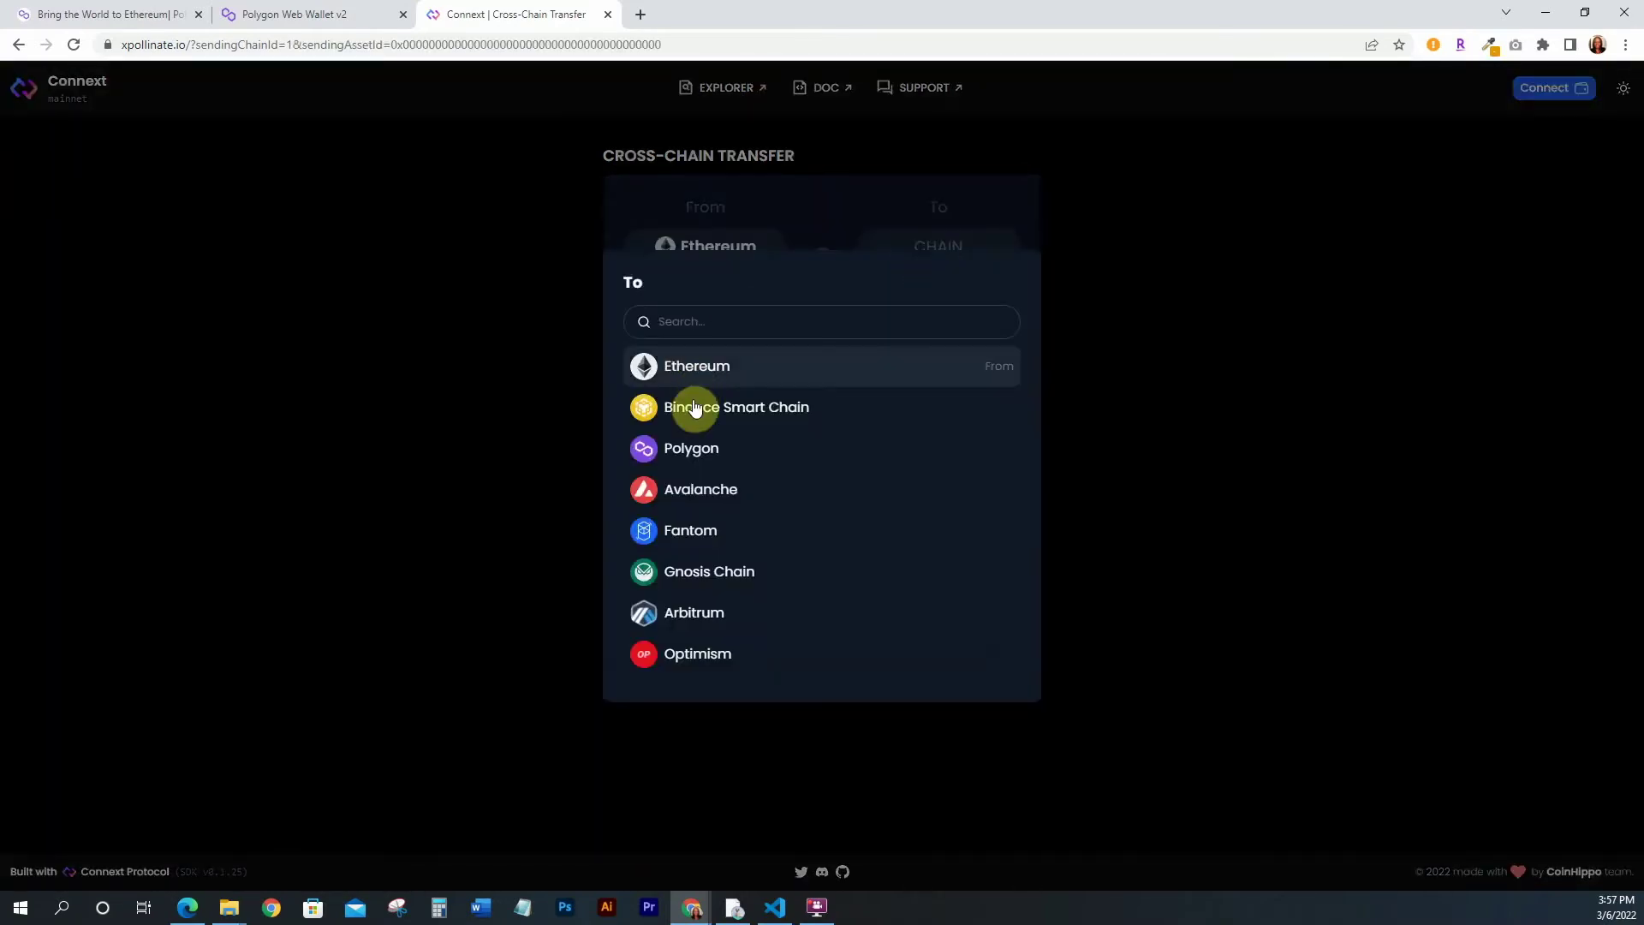
pyautogui.click(680, 448)
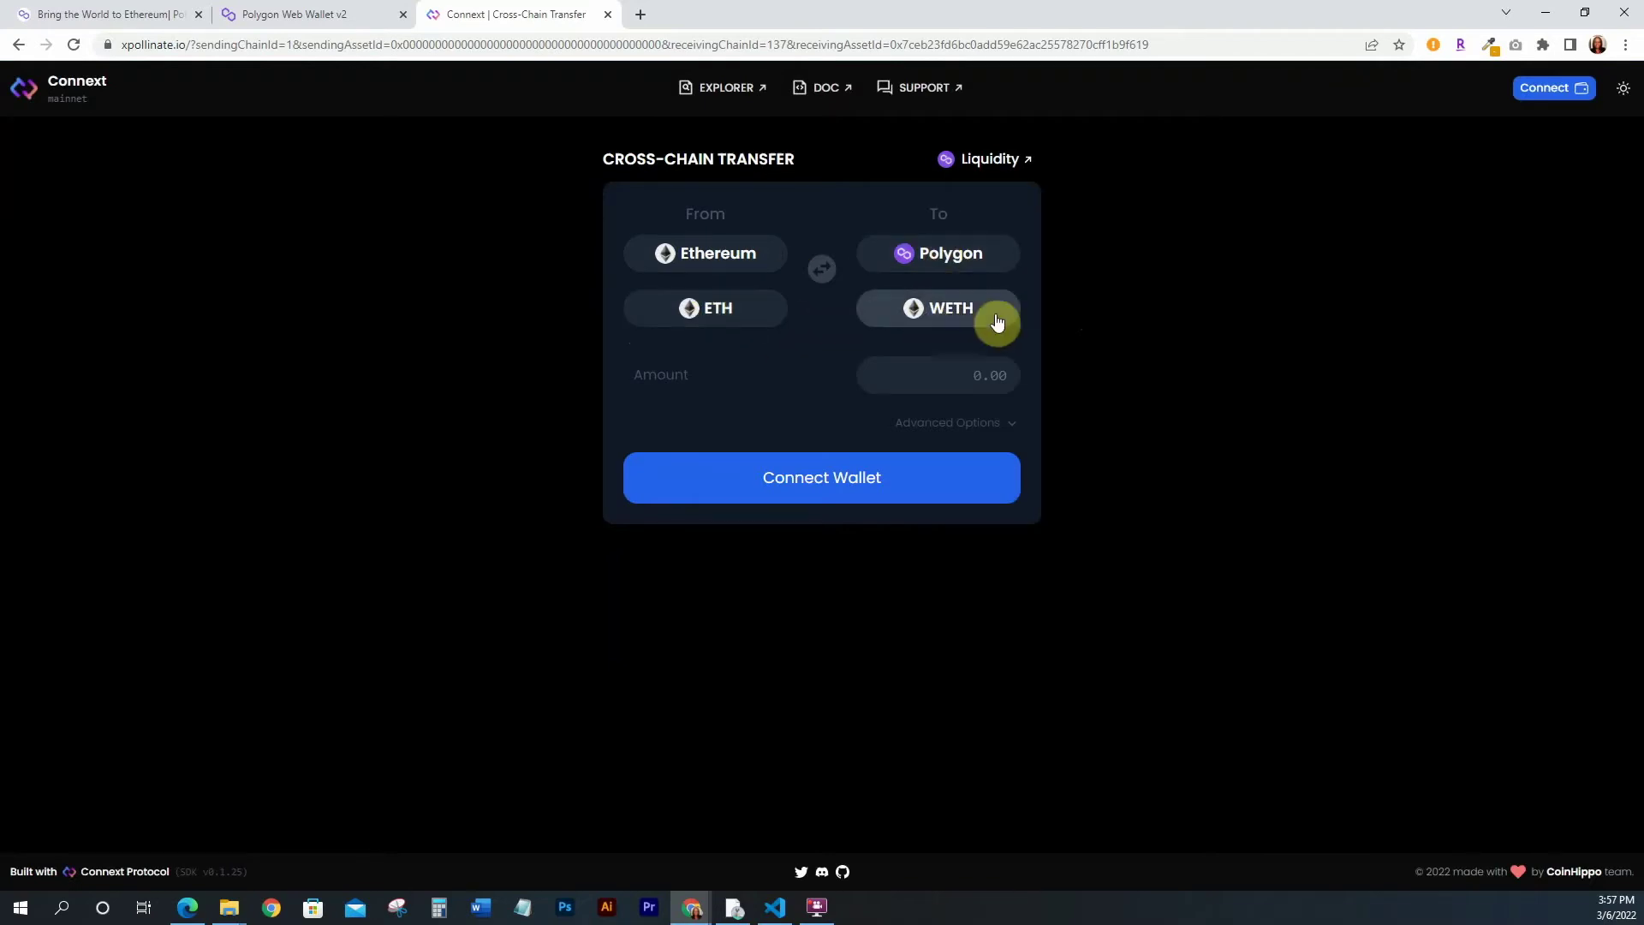
# Change the Connext send token from ETH to FEI
pyautogui.click(719, 313)
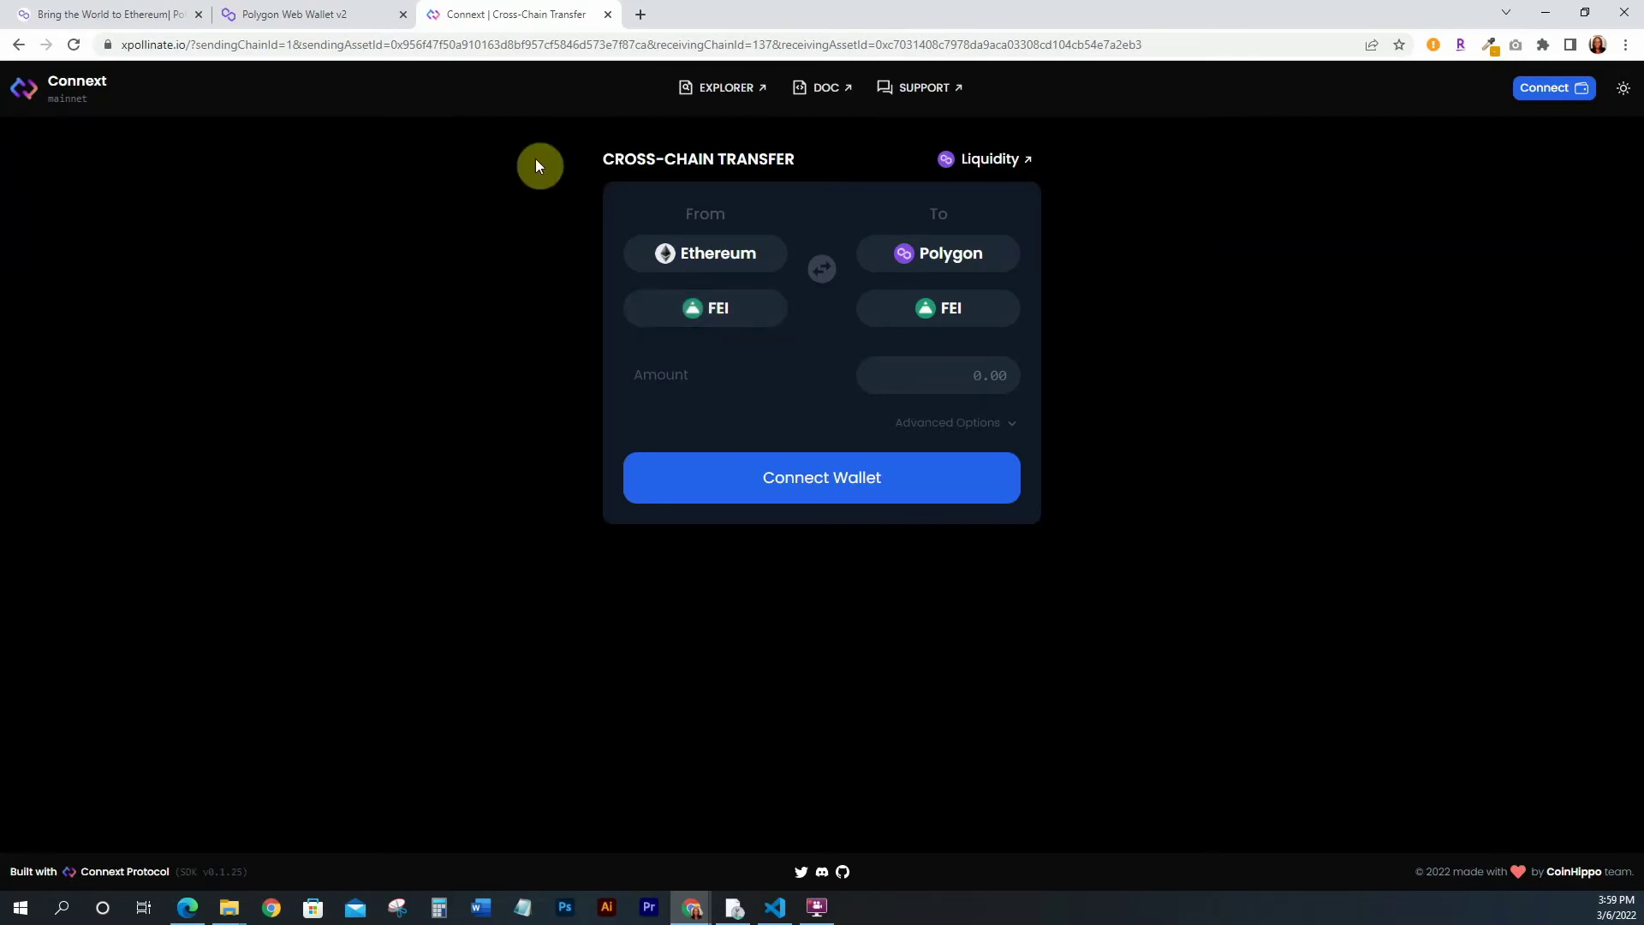
# Set the Connext send token back to ETH, then return to Polygon Wallet's bridge
pyautogui.click(318, 17)
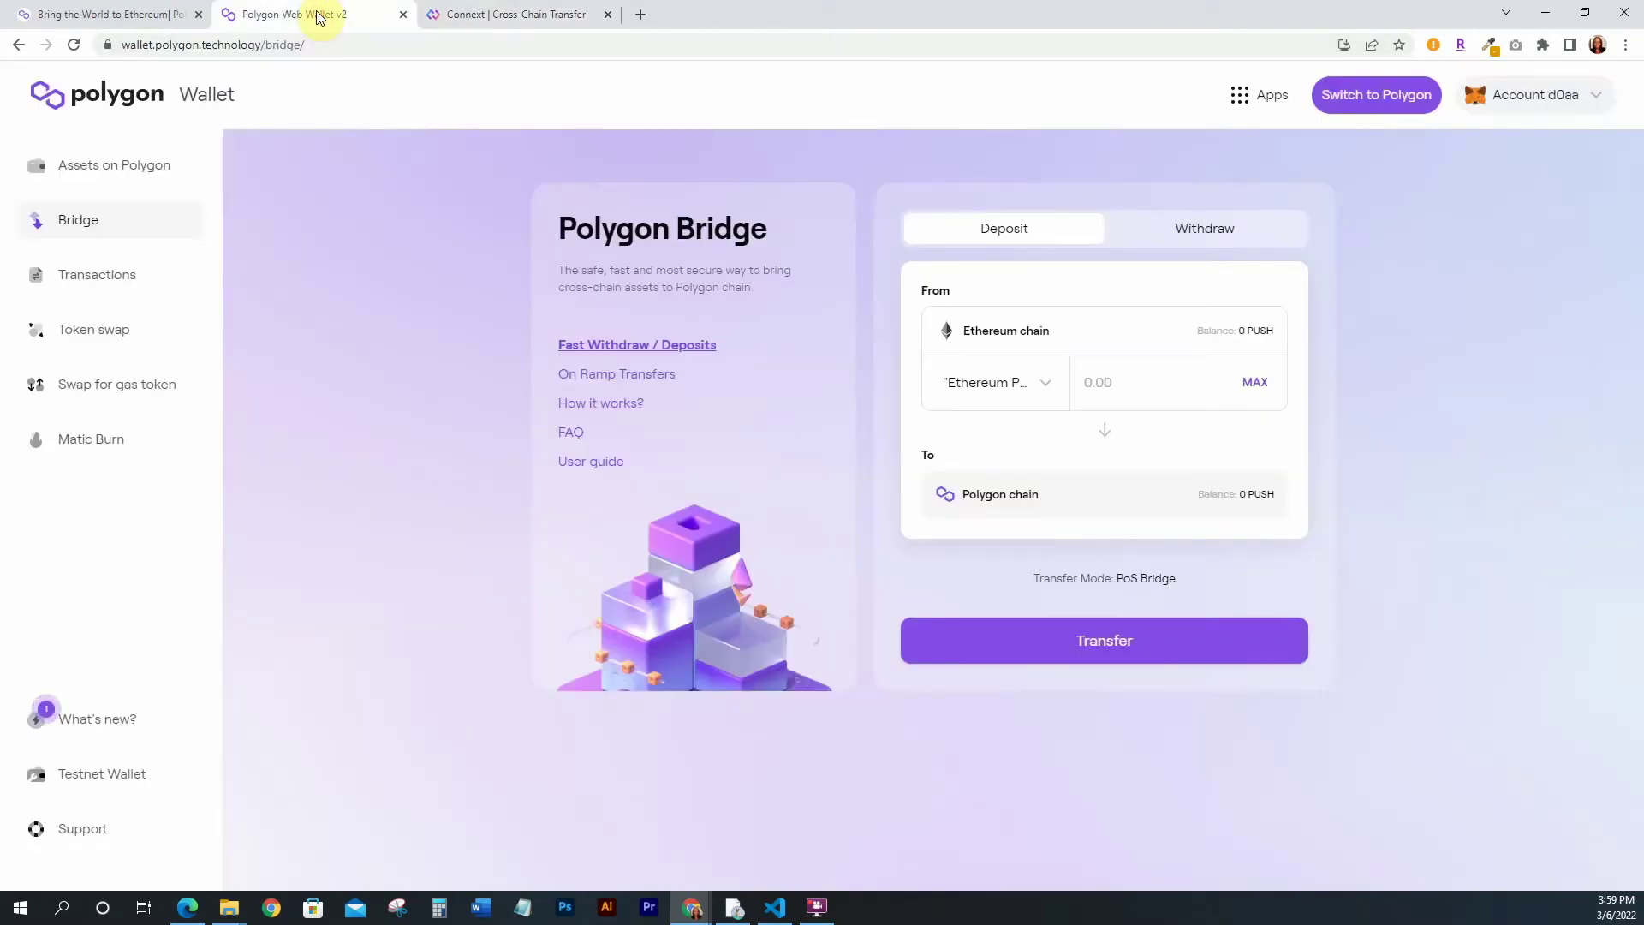
pyautogui.click(505, 15)
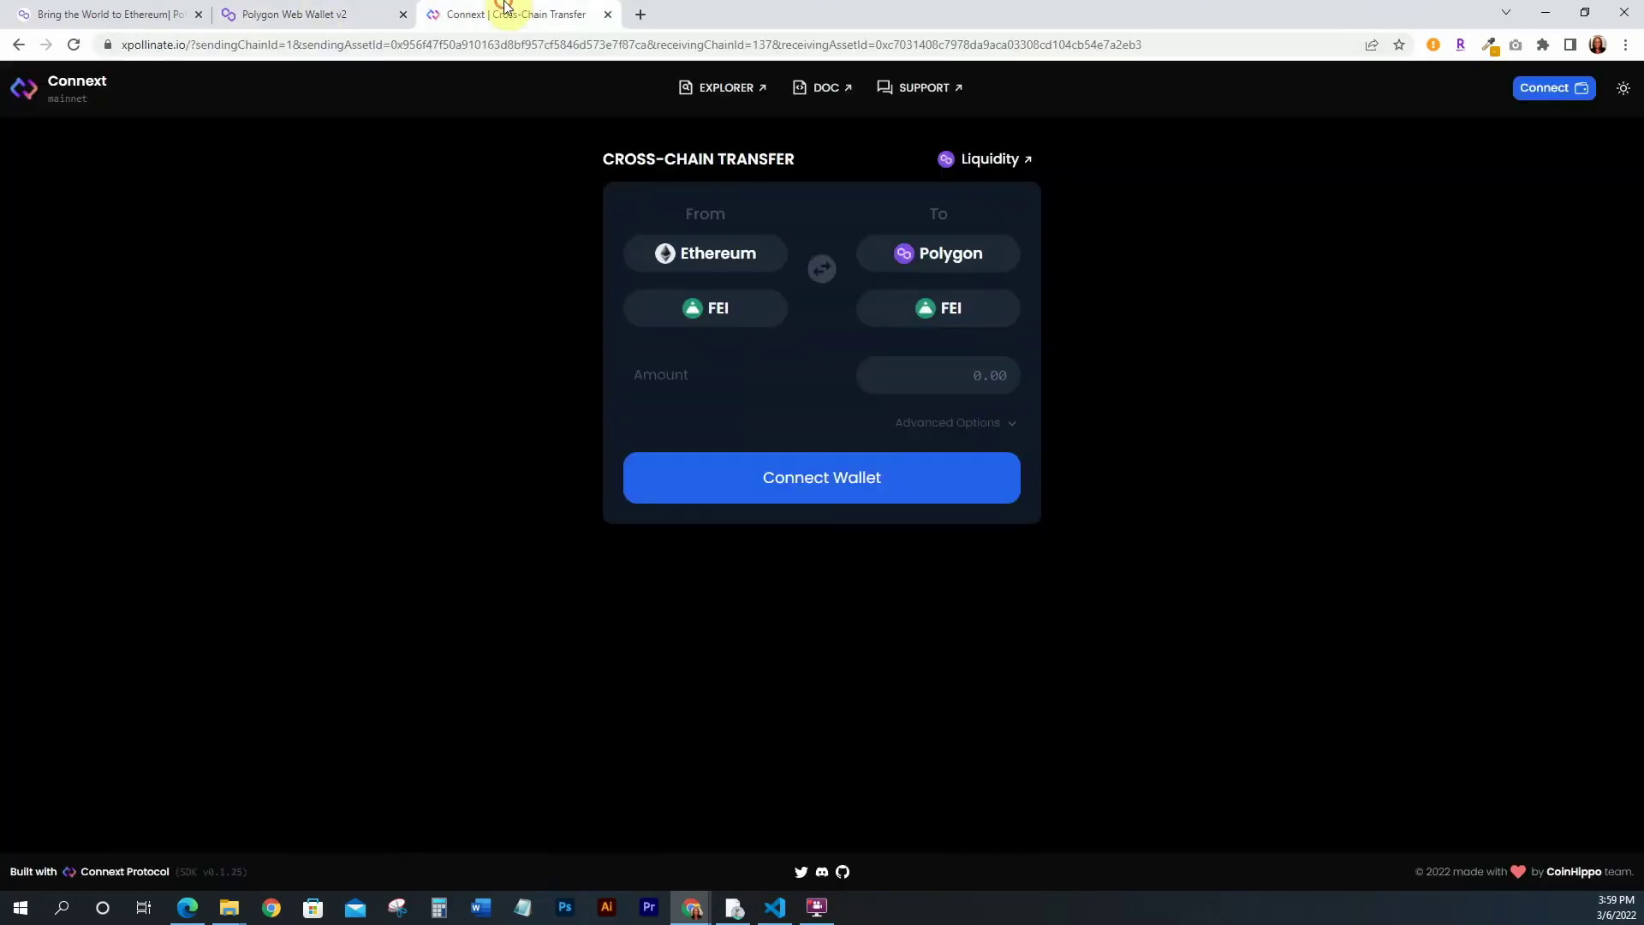
pyautogui.click(716, 317)
pyautogui.click(696, 494)
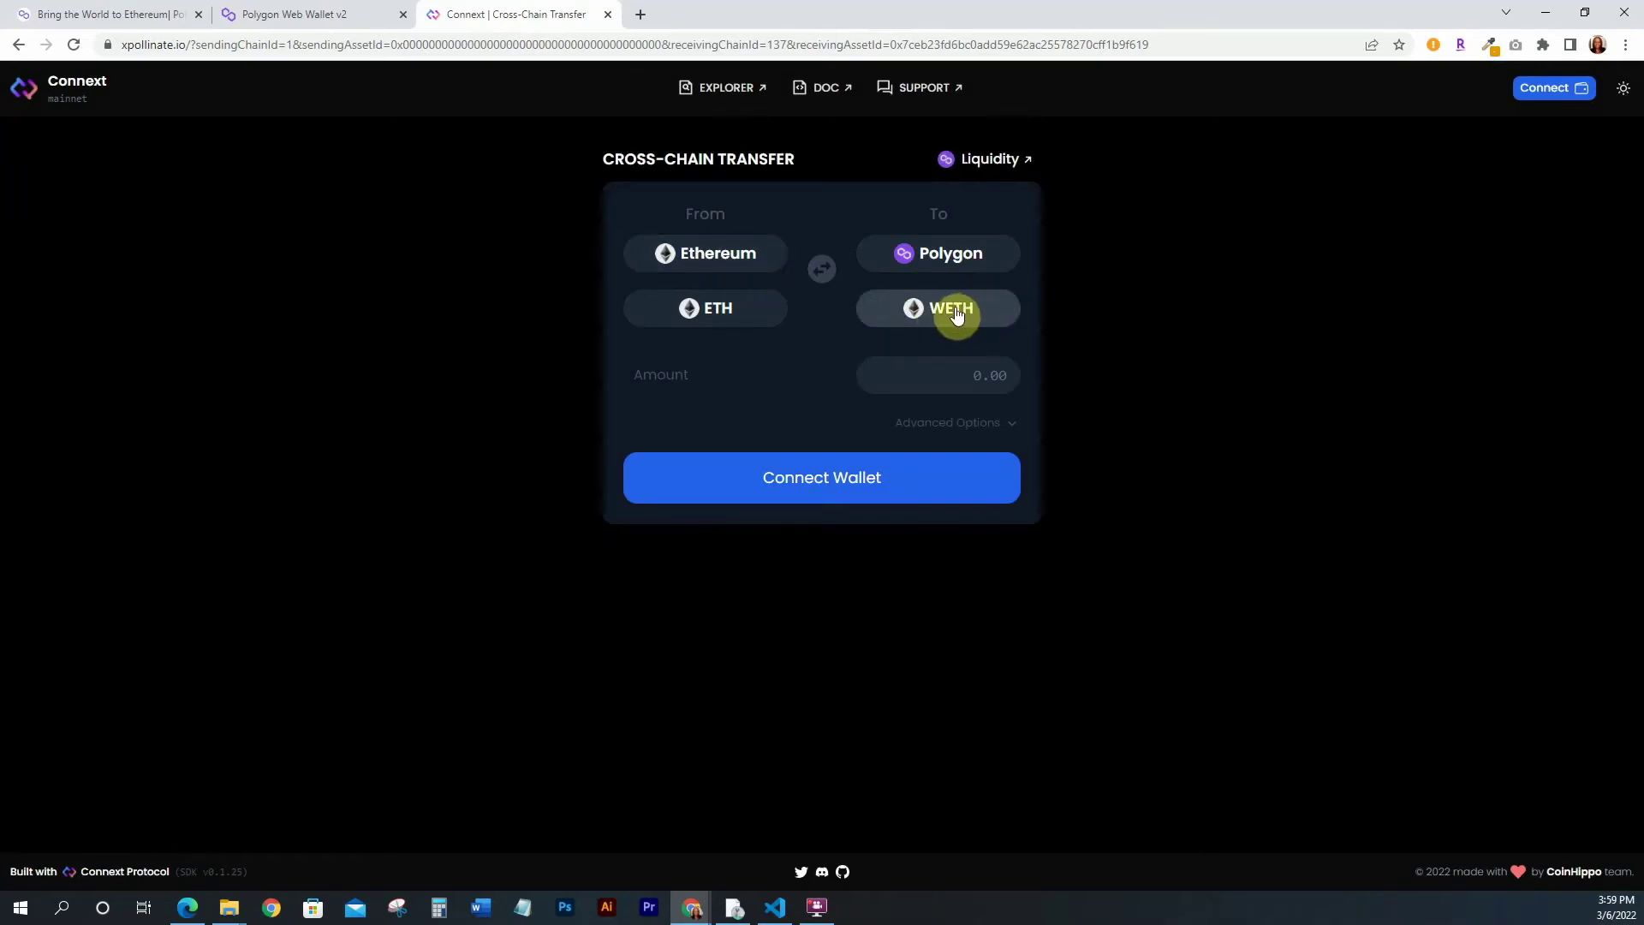
pyautogui.click(316, 19)
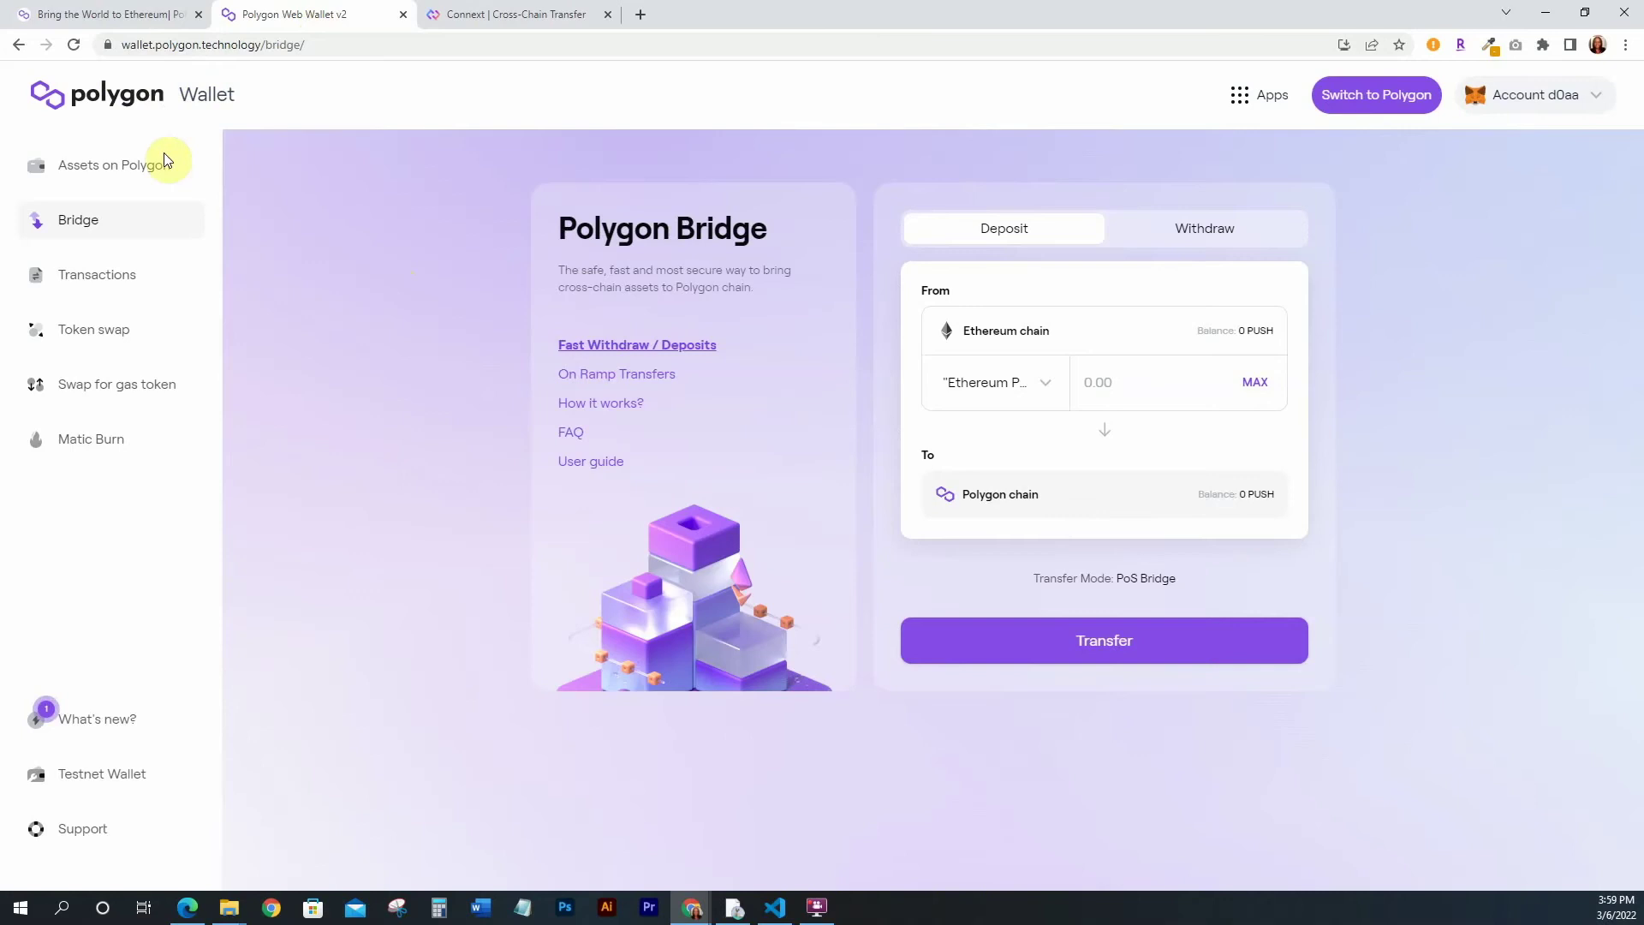
# On the Token swap page, search the from-token list for 'we'
pyautogui.click(96, 339)
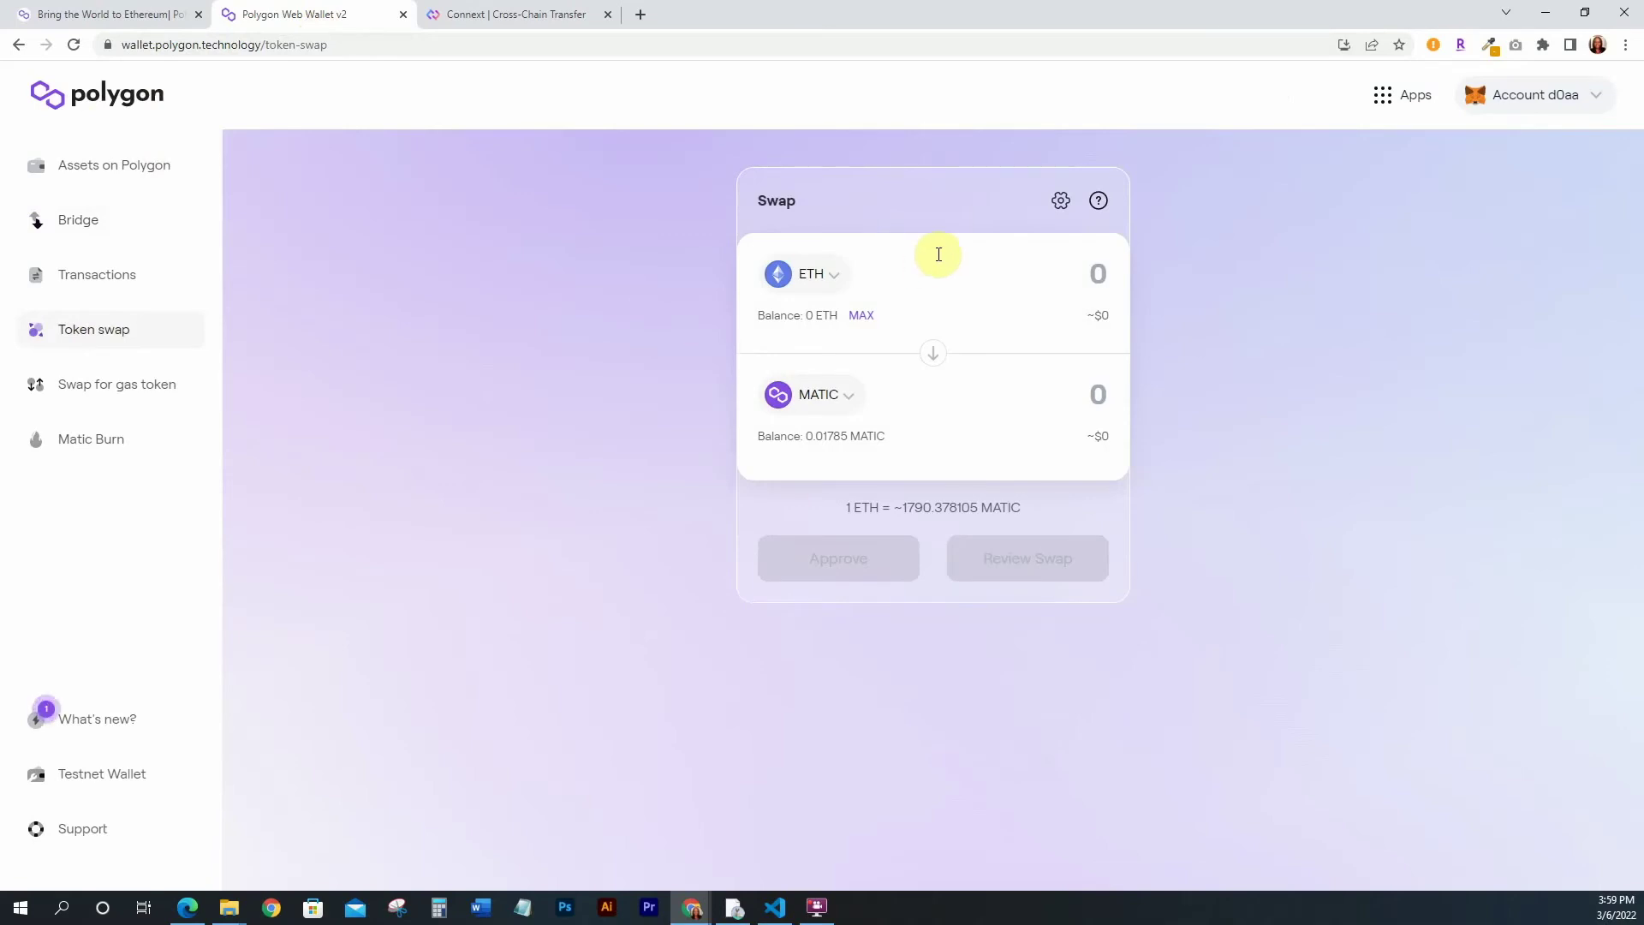
pyautogui.click(834, 277)
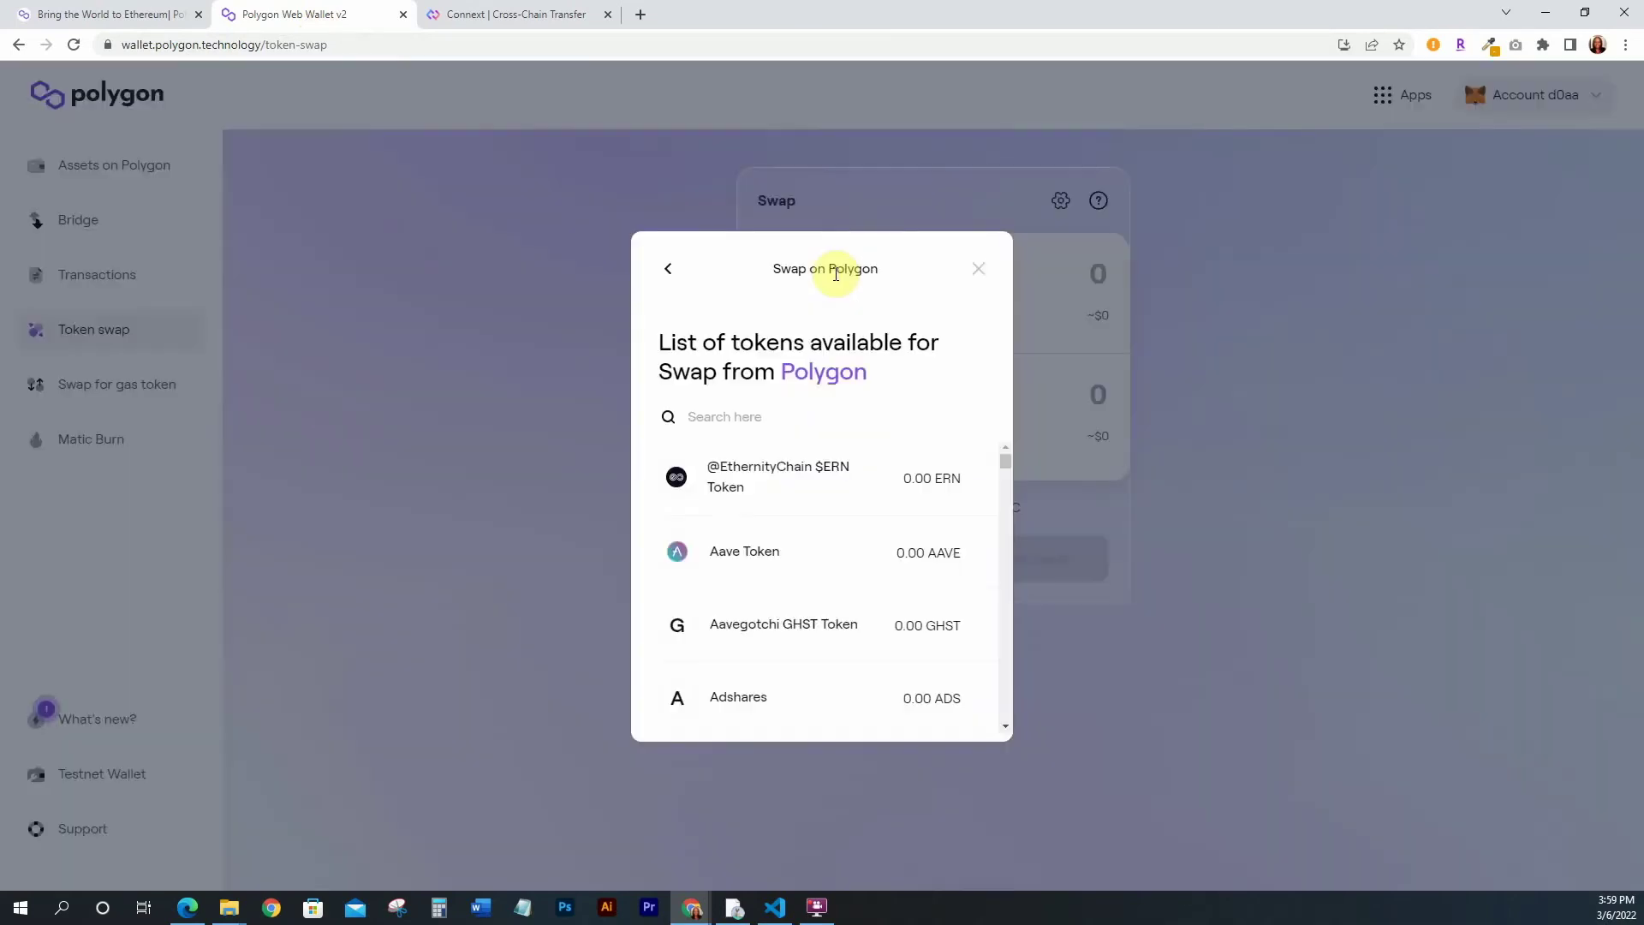
pyautogui.scroll(-3, 936, 497)
pyautogui.scroll(-1, 937, 497)
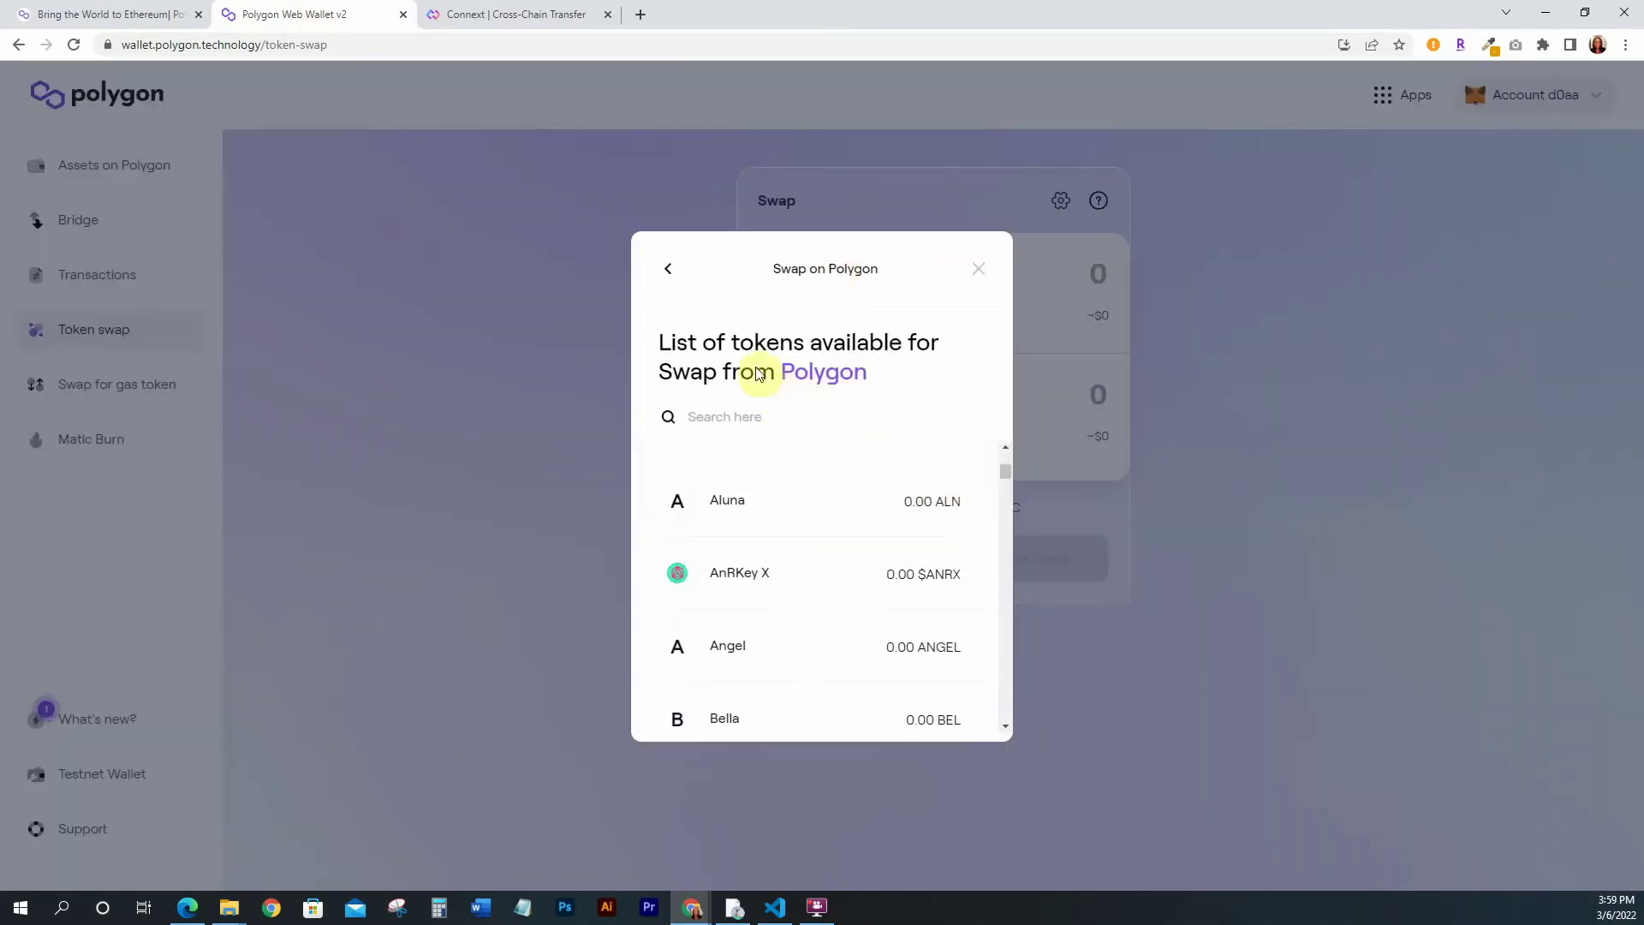
pyautogui.click(738, 415)
pyautogui.write('w')
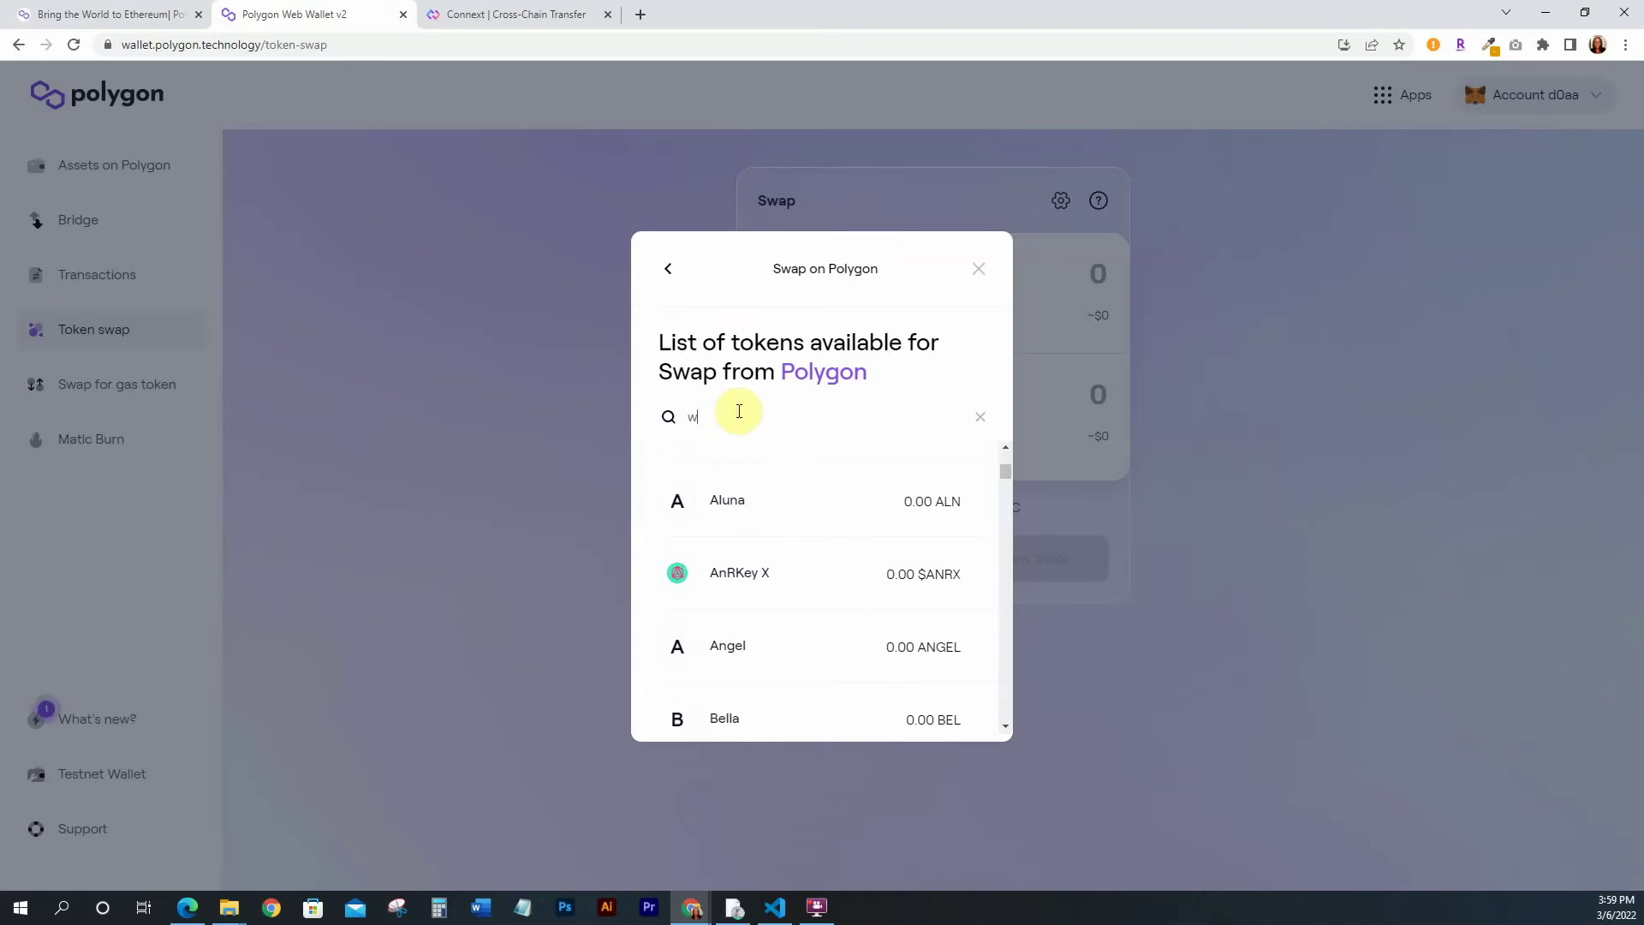
pyautogui.write('e')
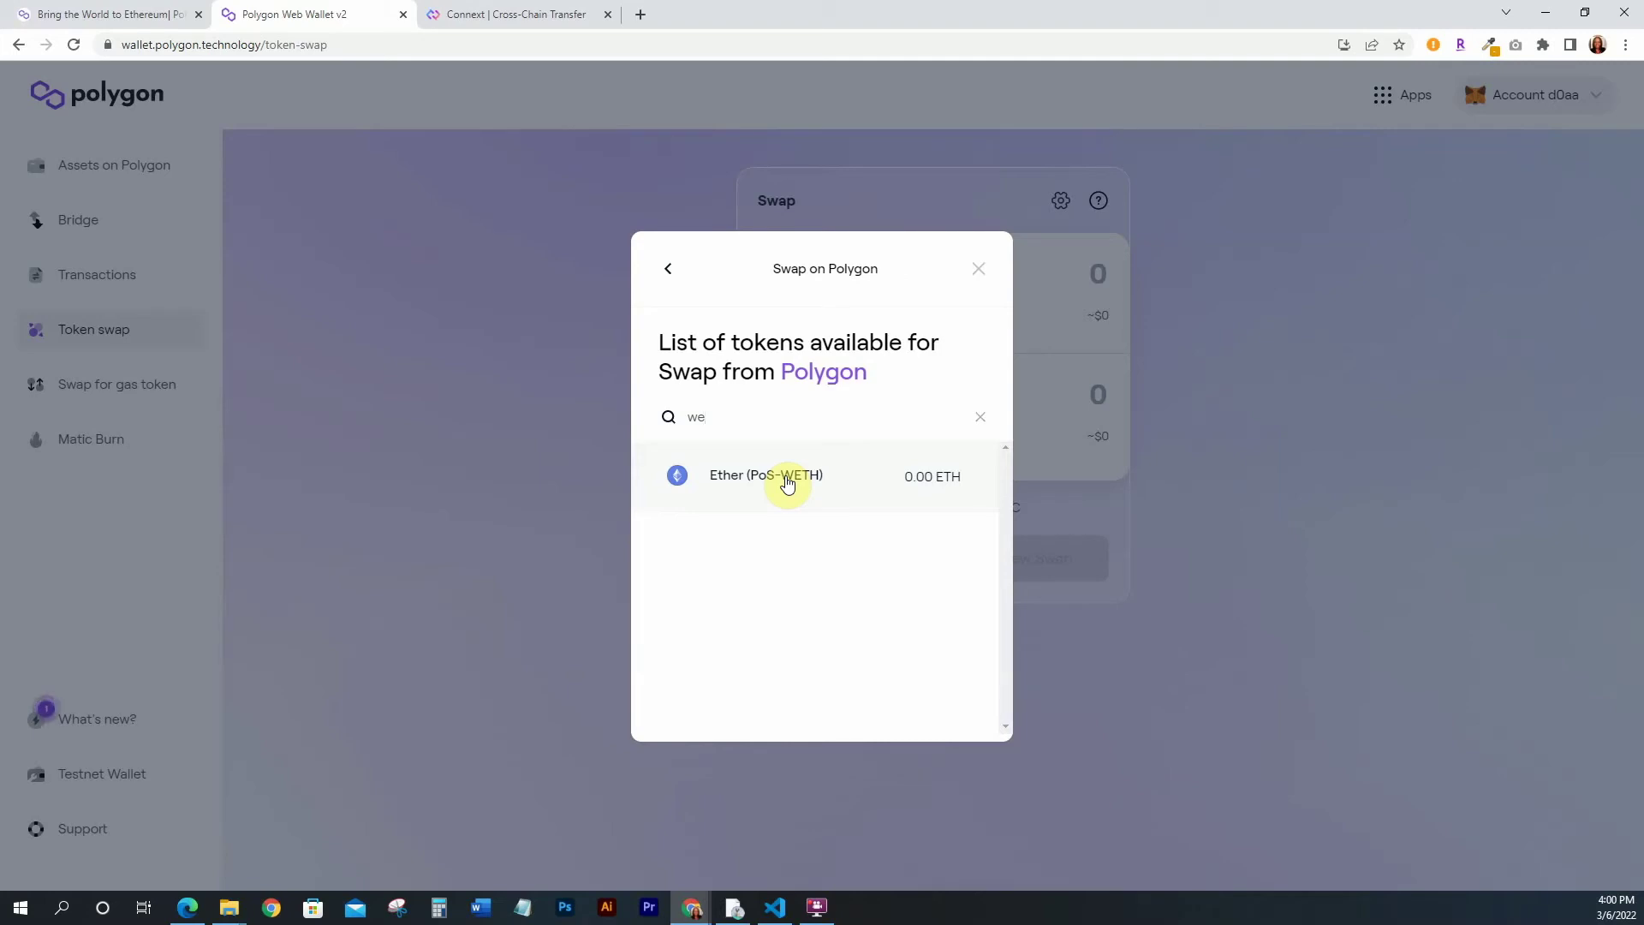
# Clear the token search and close the list, keeping ETH to MATIC
pyautogui.press('BackSpace')
pyautogui.press('BackSpace')
pyautogui.press('Escape')
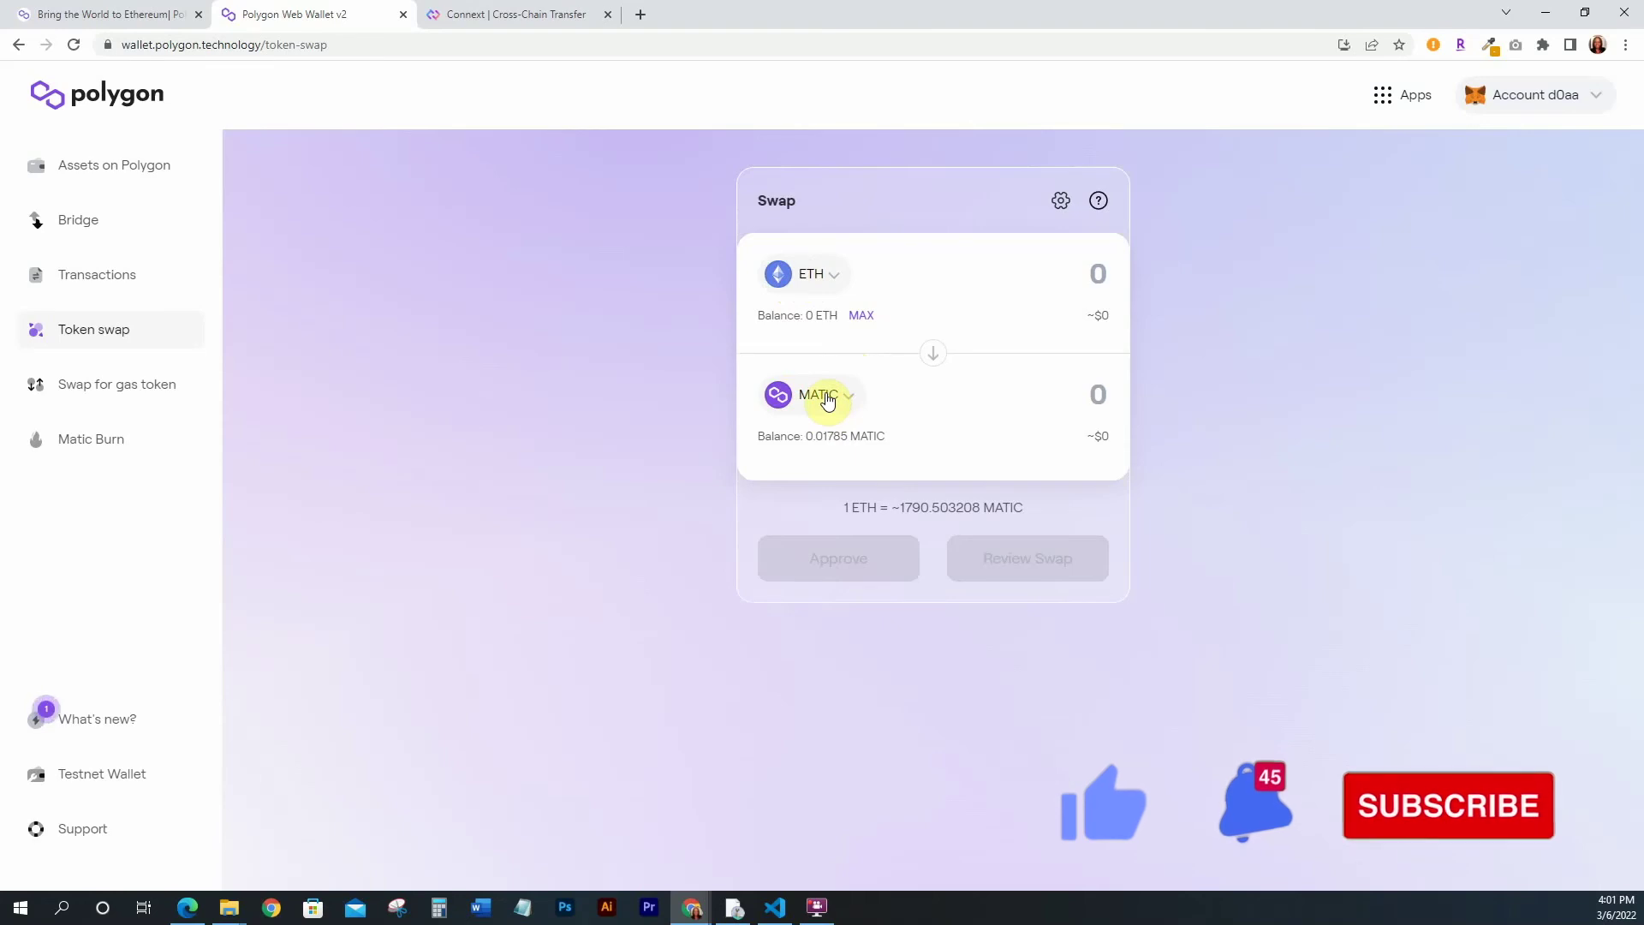
# Search the from-token list for 'usdc' and pick USD Coin instead of ETH
pyautogui.click(820, 281)
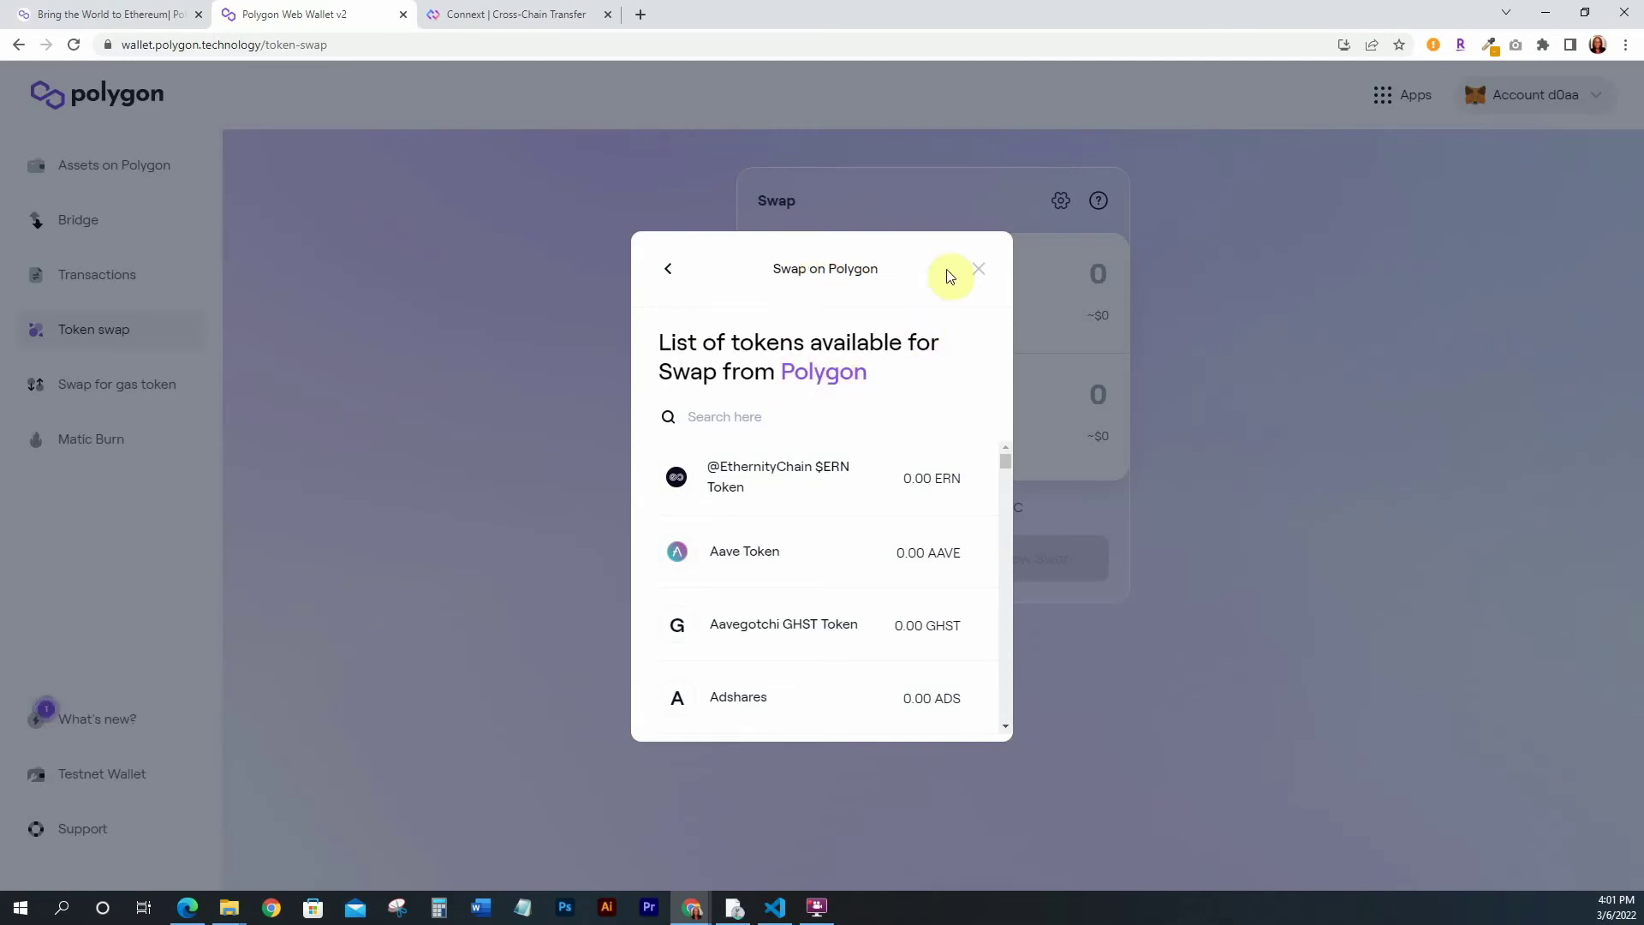
pyautogui.click(977, 271)
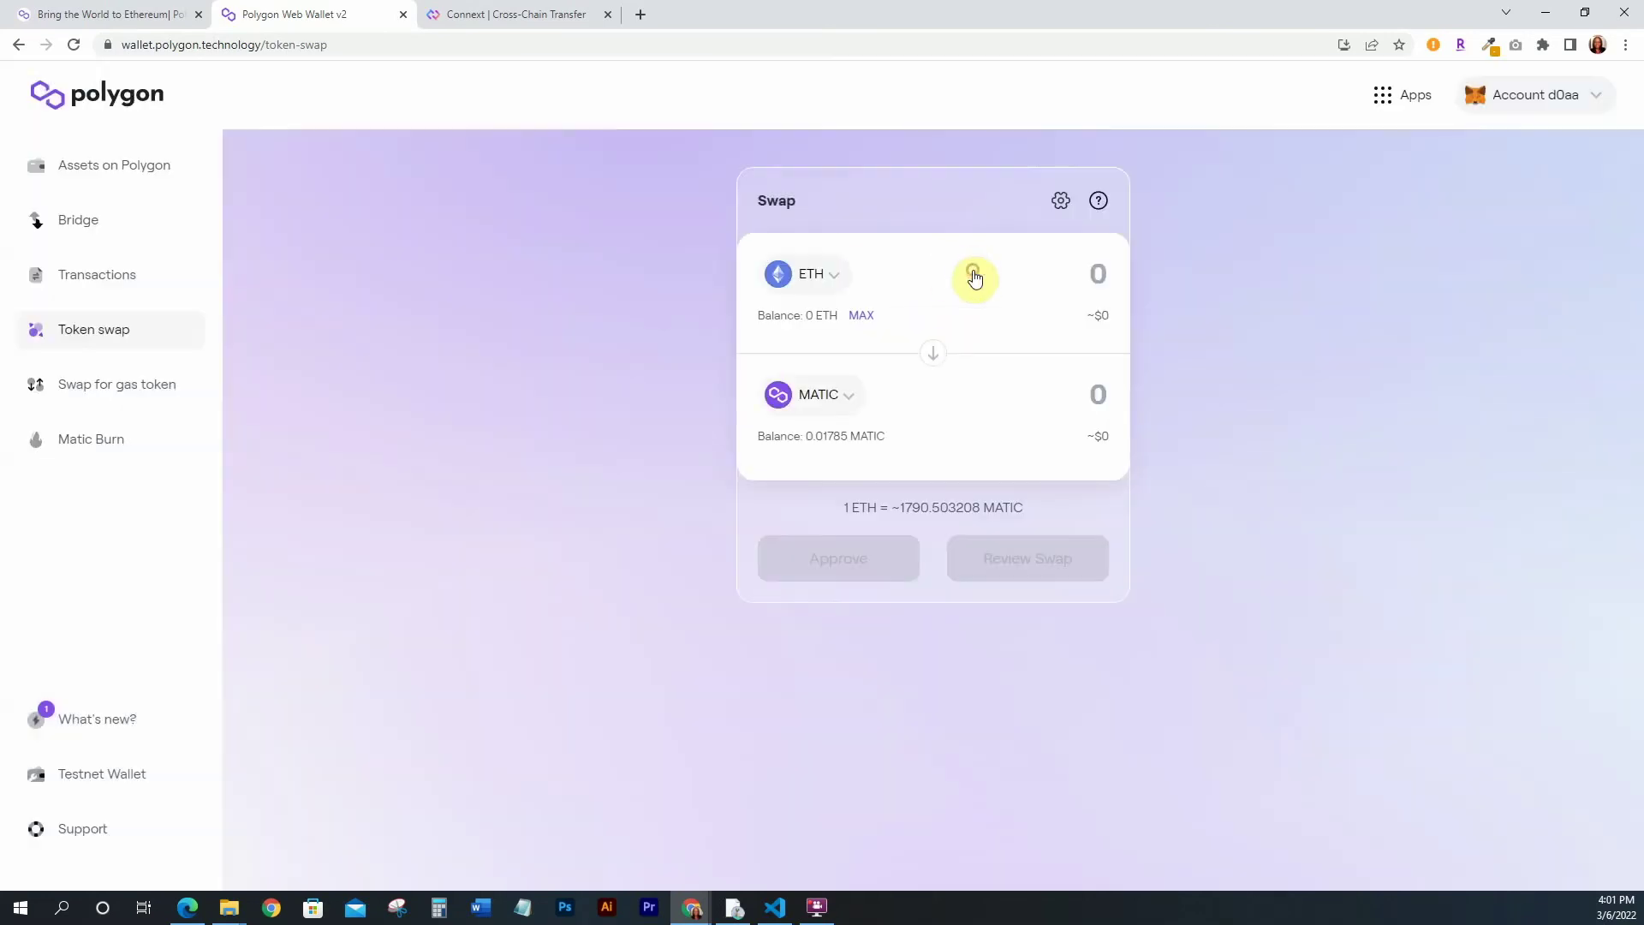
pyautogui.click(828, 278)
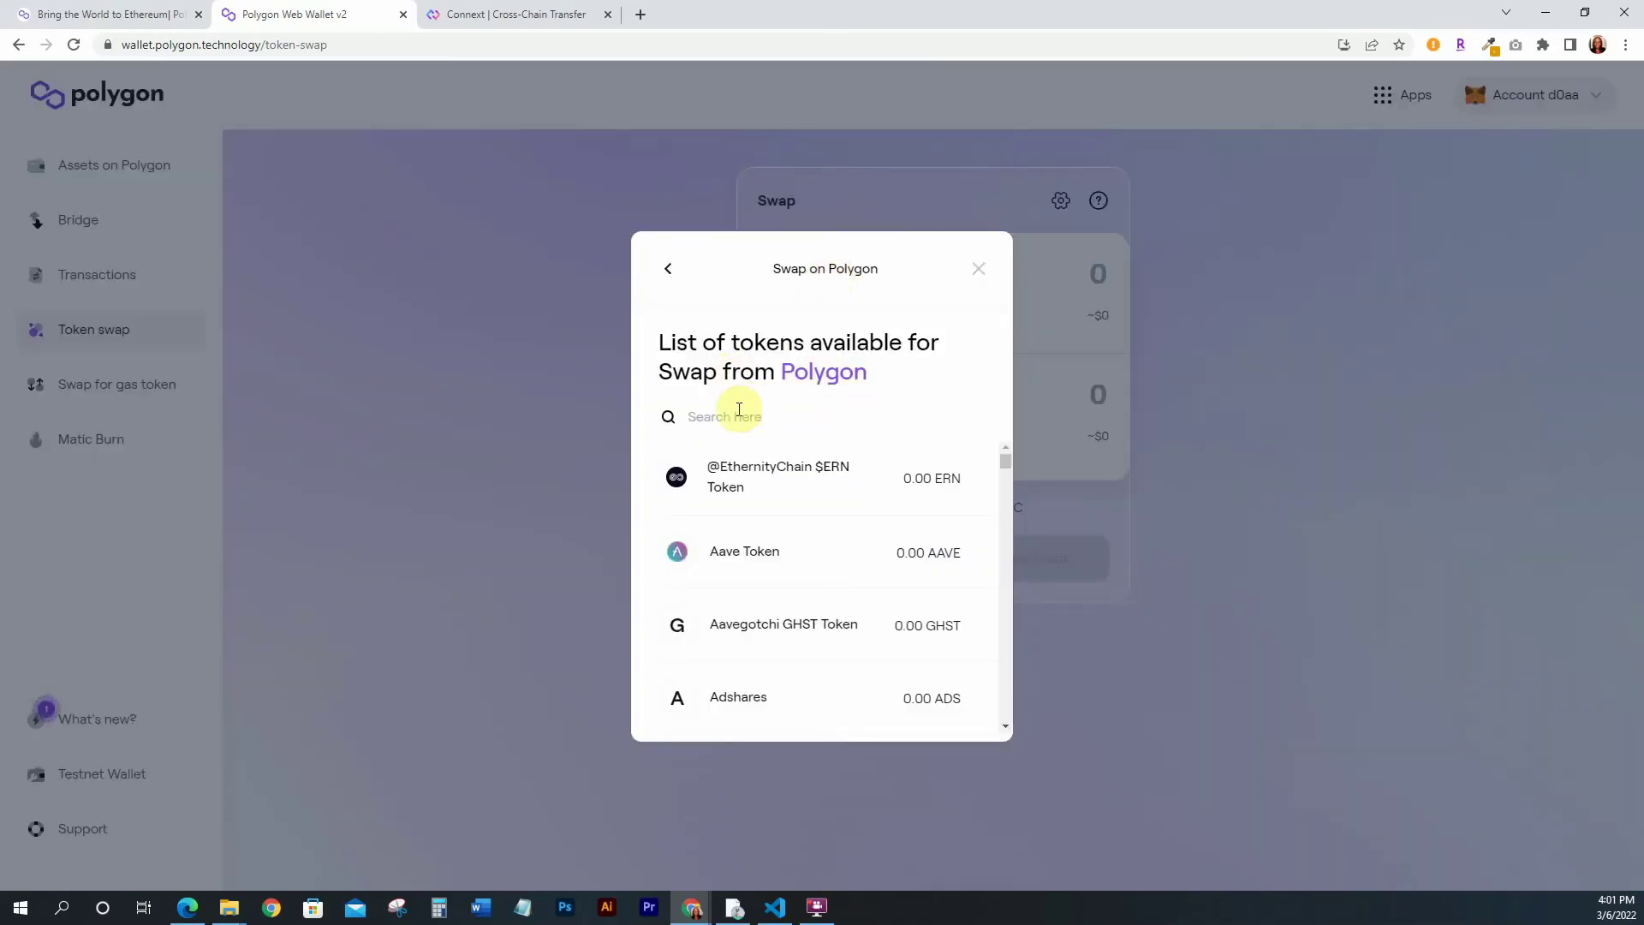
pyautogui.write('usdc')
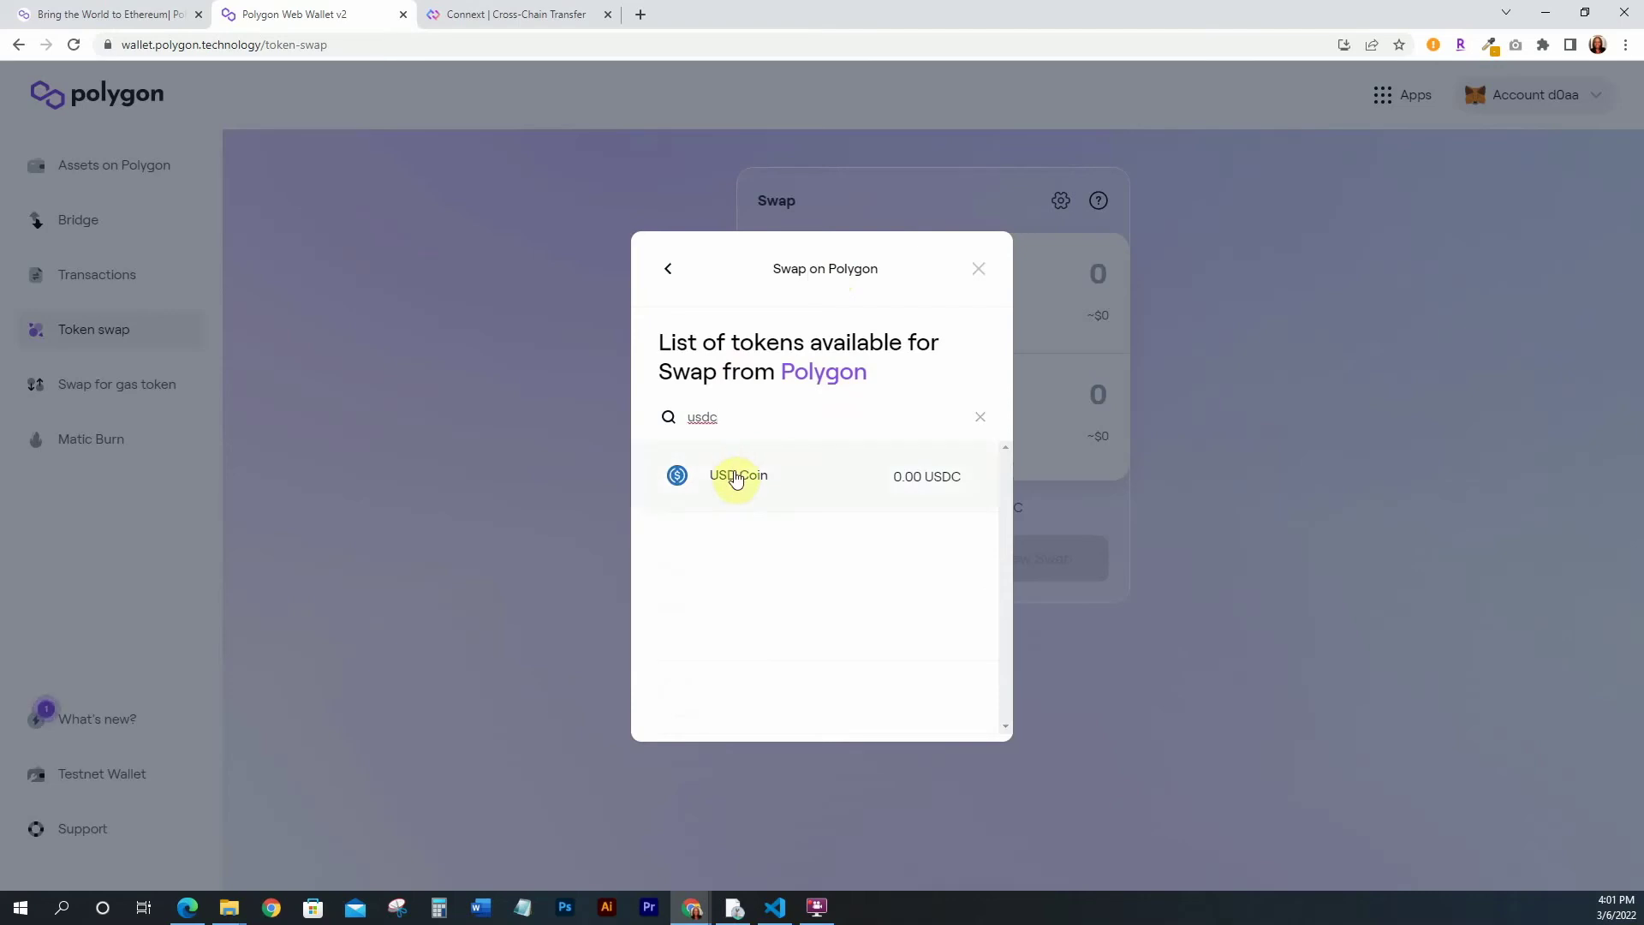
pyautogui.click(736, 478)
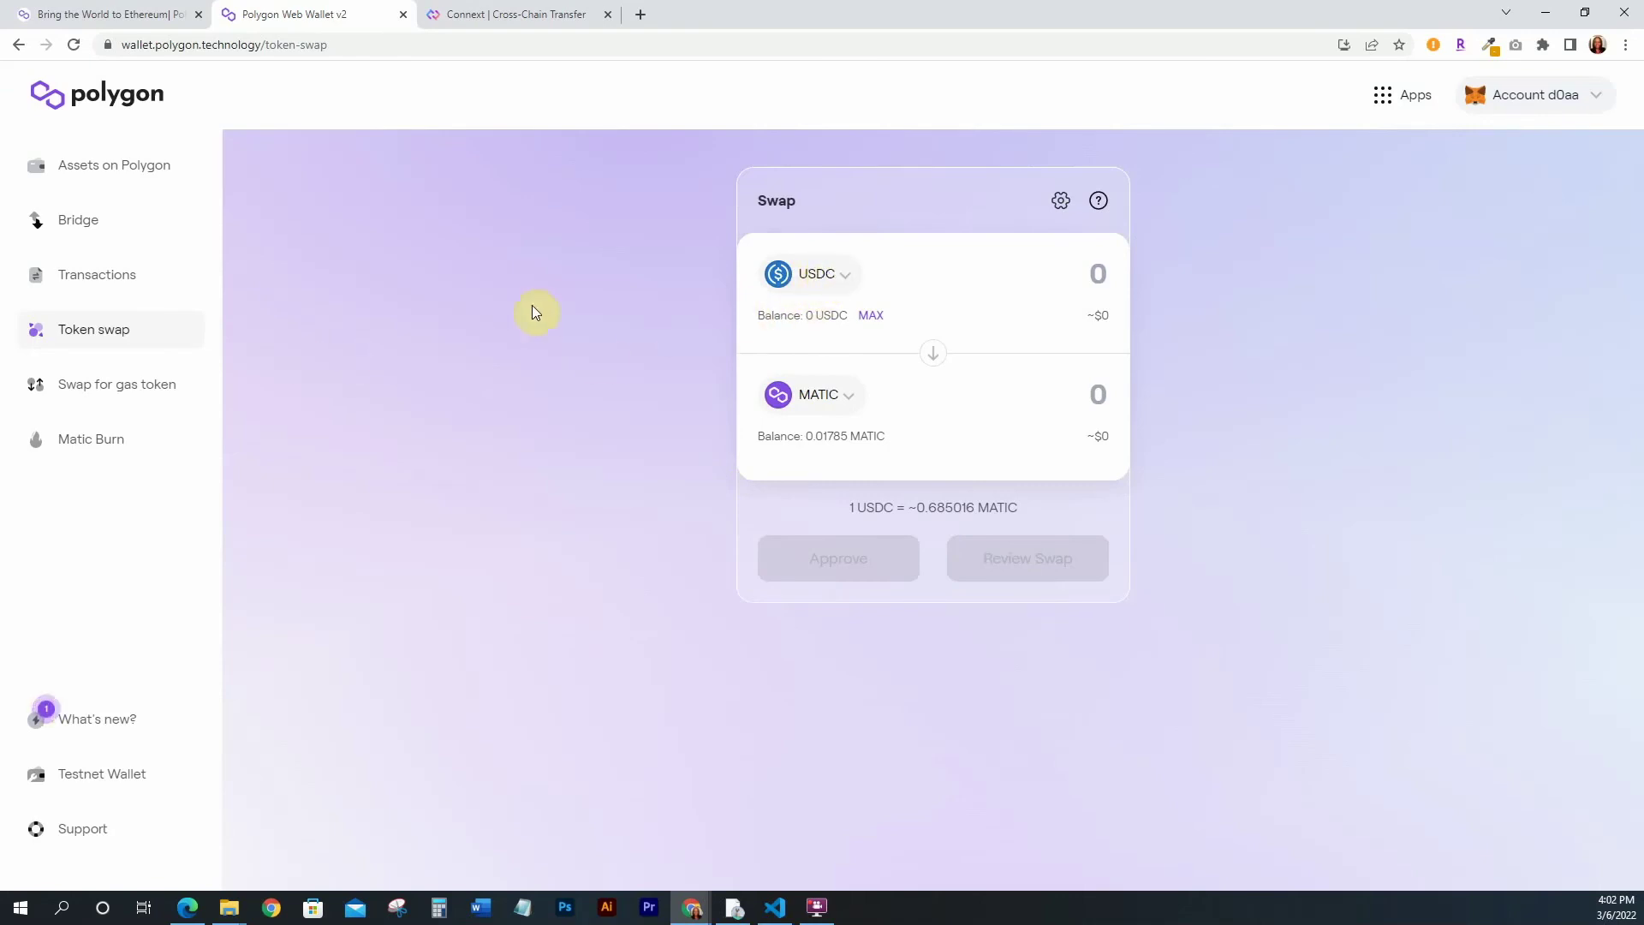
# Check the USDC token list without changing it, then compare against the Connext ETH-to-WETH transfer tab
pyautogui.click(828, 280)
pyautogui.click(978, 268)
pyautogui.click(518, 12)
pyautogui.click(304, 12)
pyautogui.click(549, 15)
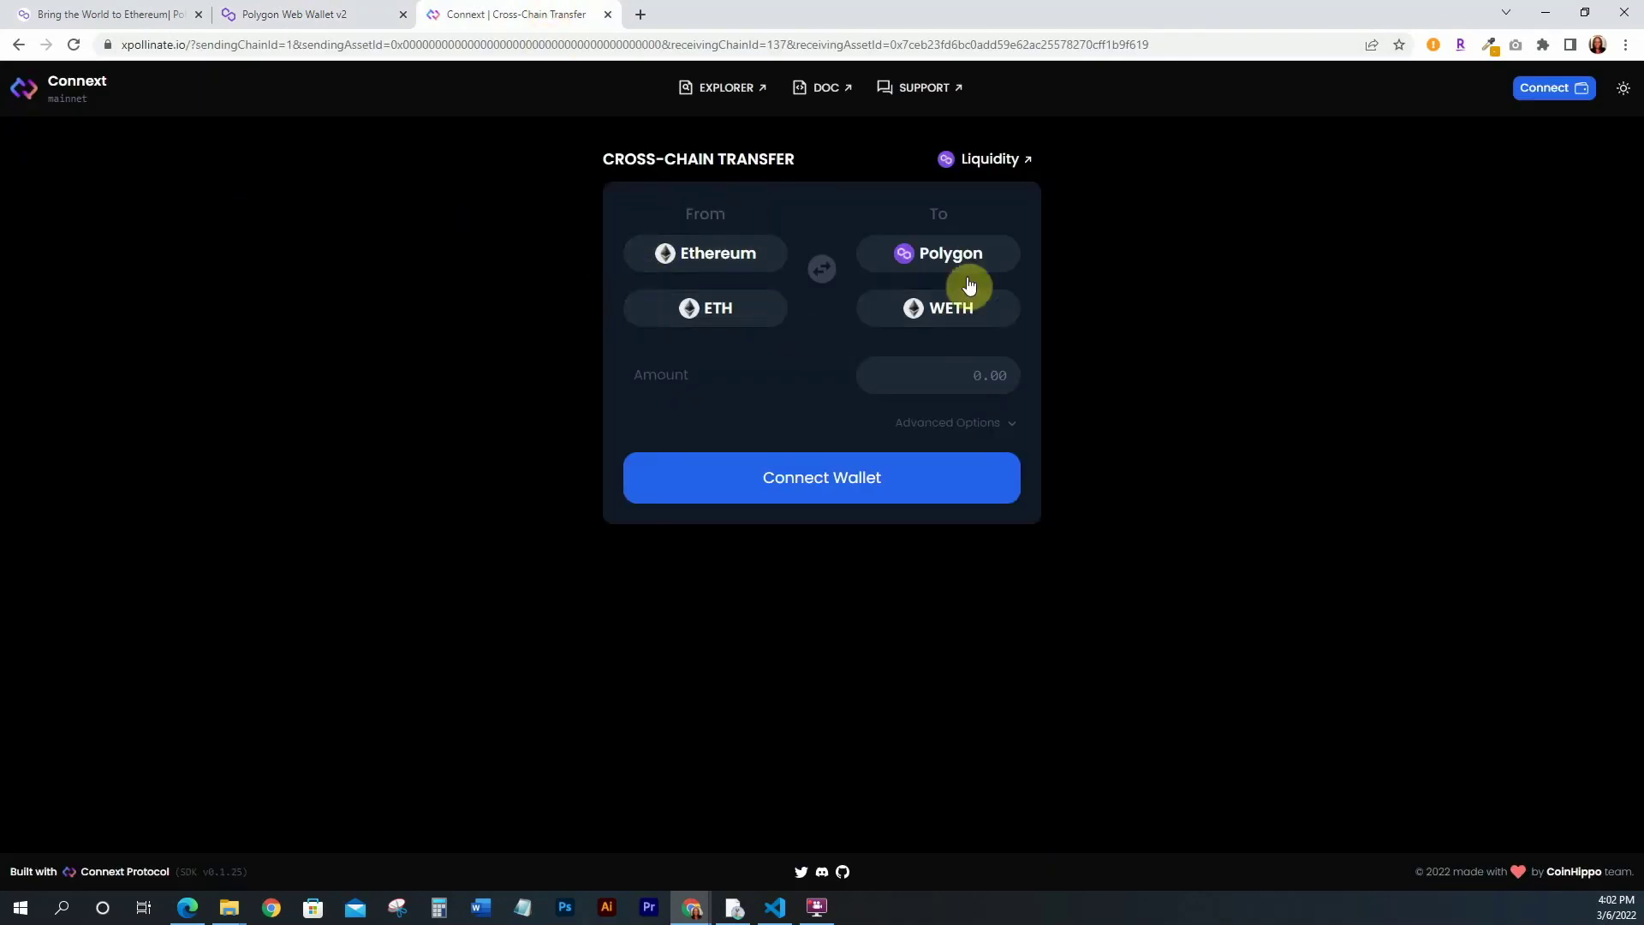
# Return to the Polygon Web Wallet USDC-to-MATIC swap, quoting about 0.685016 MATIC per USDC
pyautogui.click(324, 8)
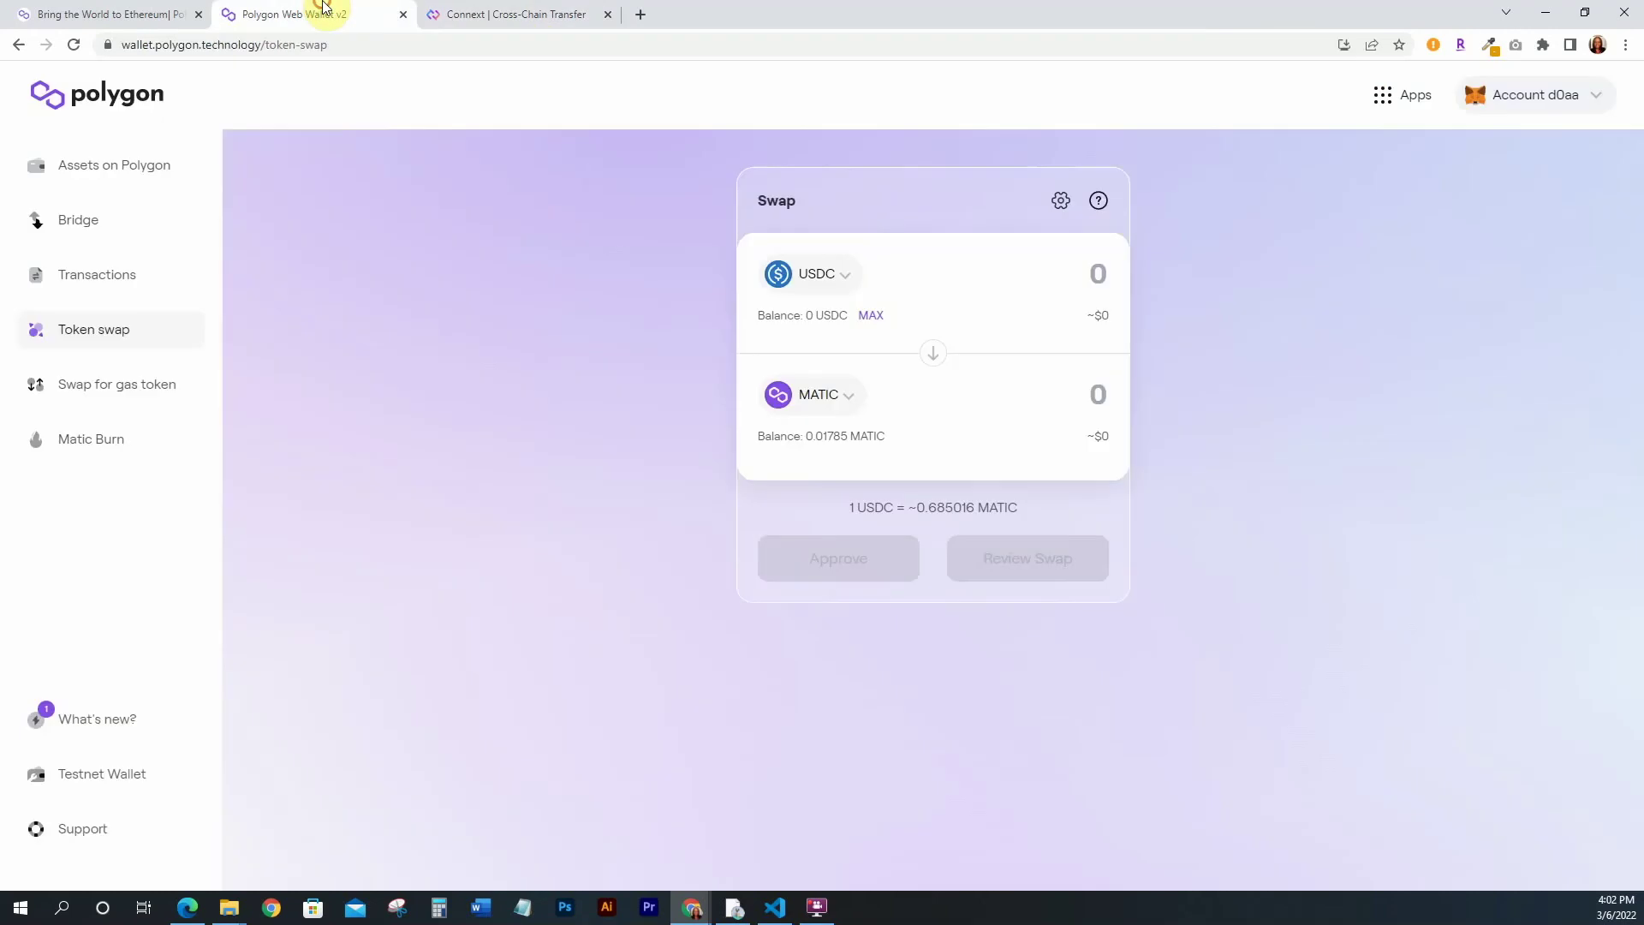
pyautogui.rightClick(681, 271)
pyautogui.click(613, 227)
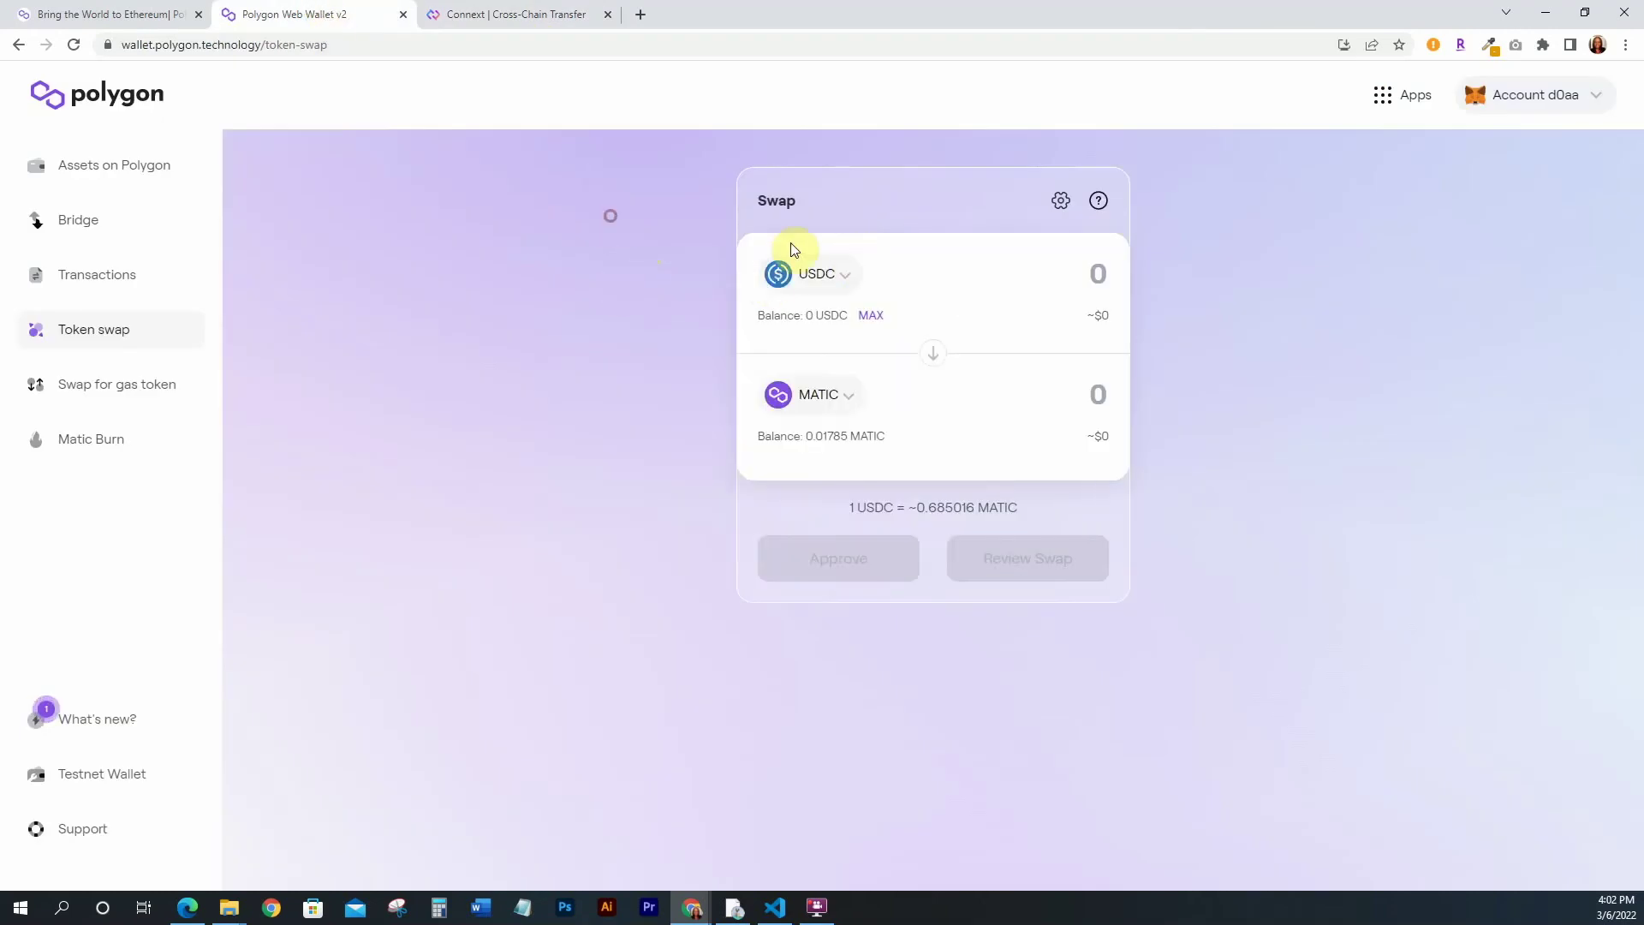